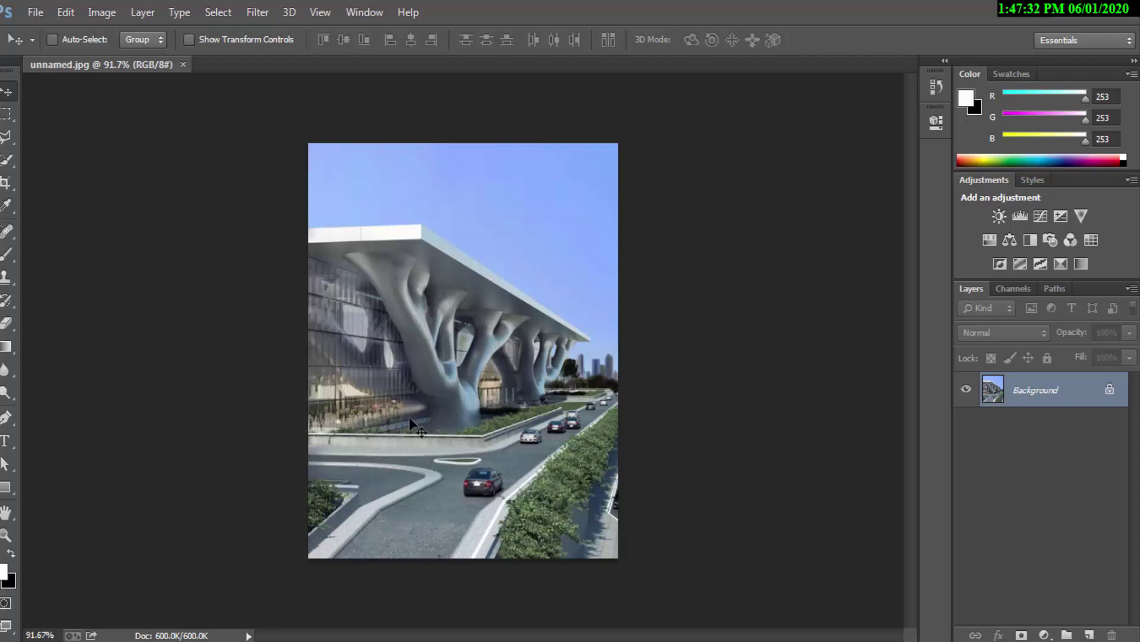
Convert the Background into Layer 0, duplicate it as Layer 0 copy, and hide Layer 0
scroll(466, 454, "up", 2)
scroll(459, 383, "up", 1)
scroll(430, 116, "up", 1)
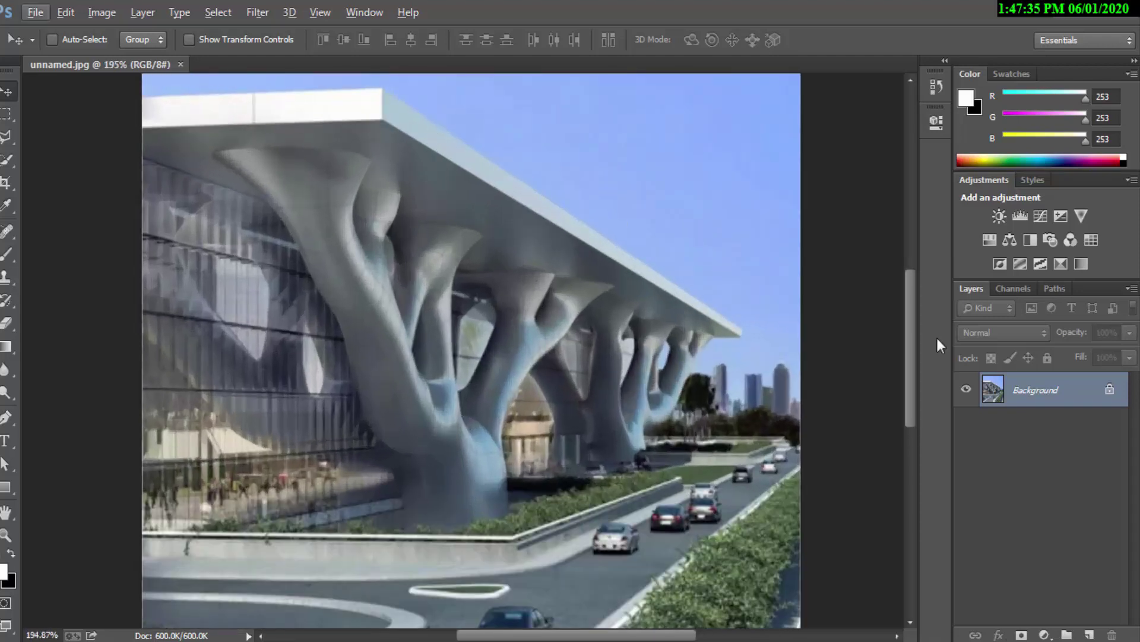
double_click(1097, 390)
key("Return")
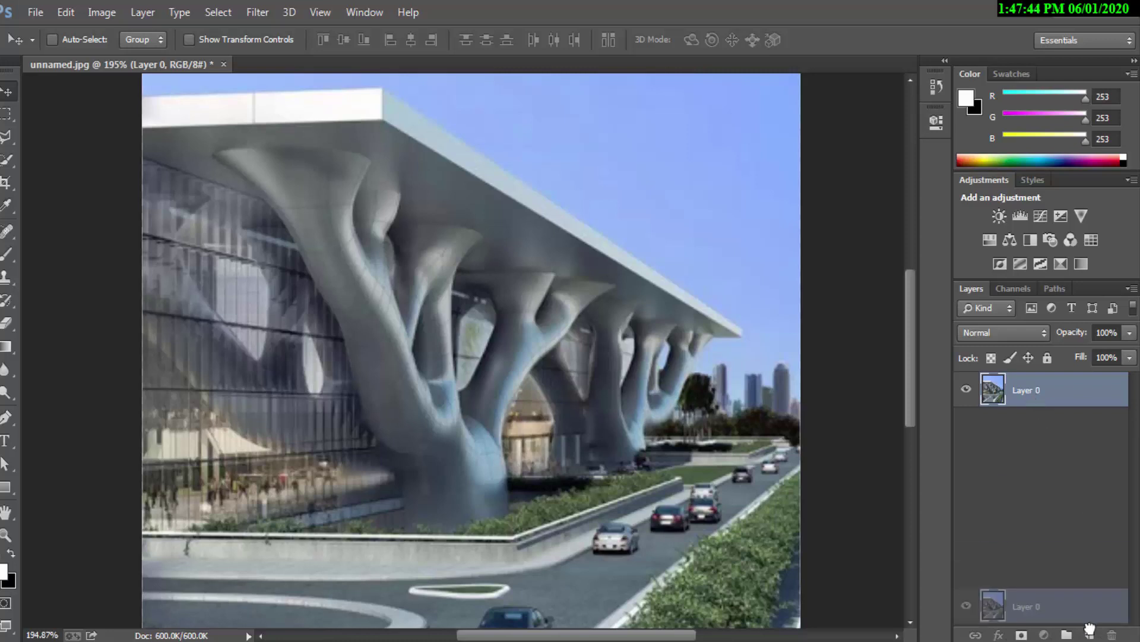
left_click_drag(1034, 401, 1090, 634)
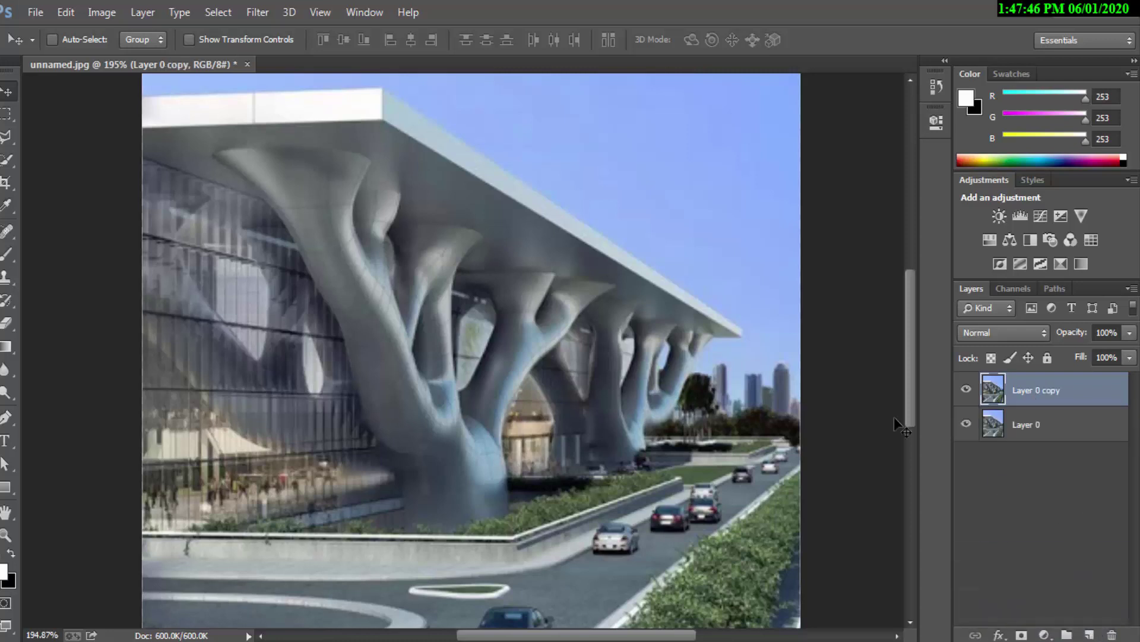
left_click(966, 424)
left_click(7, 137)
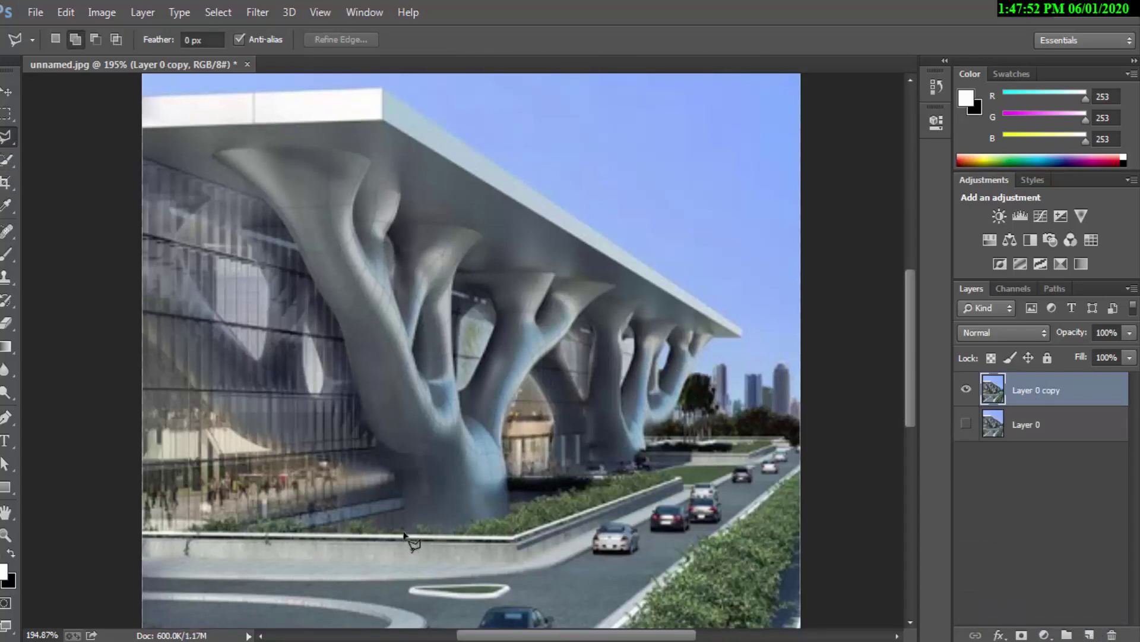
Trace a closed lasso selection around the front tree-like column on Layer 0 copy
left_click(377, 451)
left_click(364, 416)
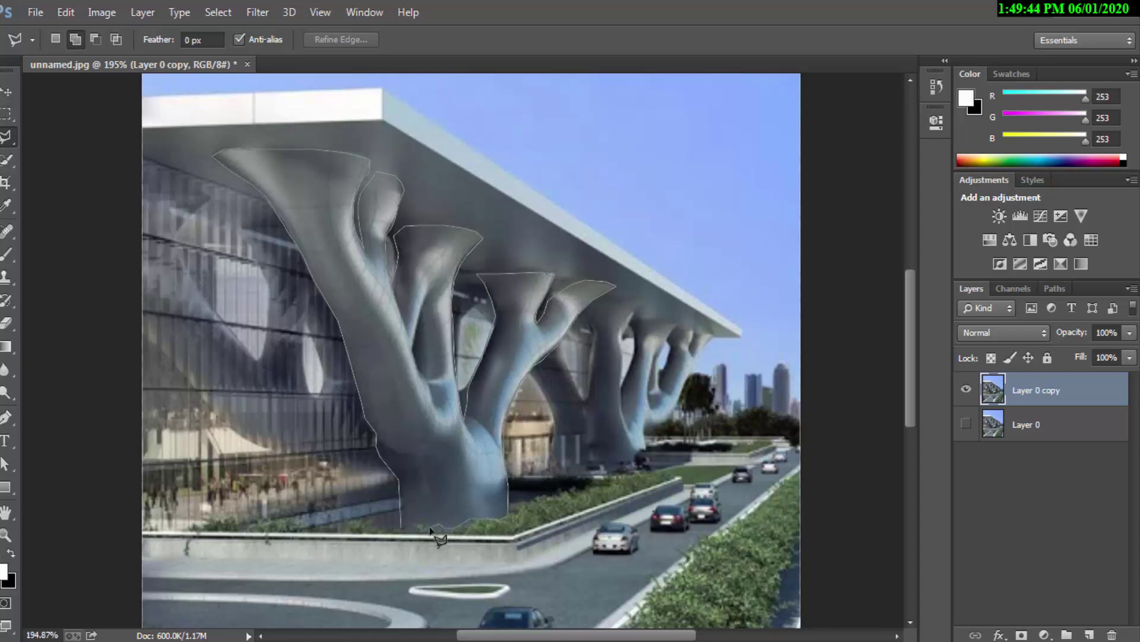
left_click(404, 527)
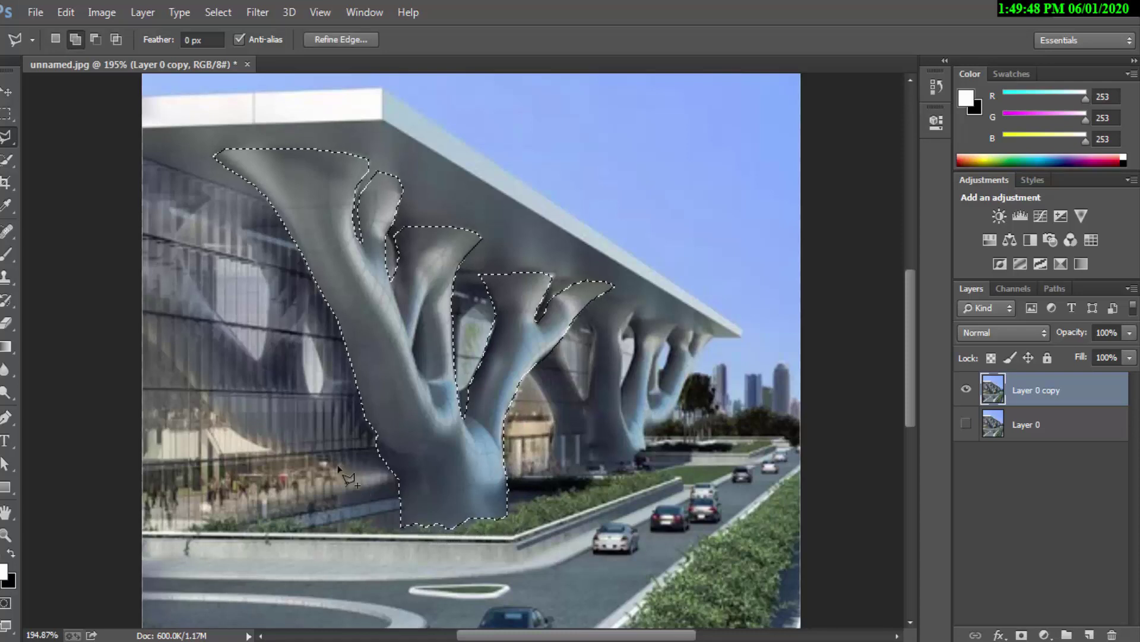
Subtract the extra area at the column fork from the column selection
left_click(95, 39)
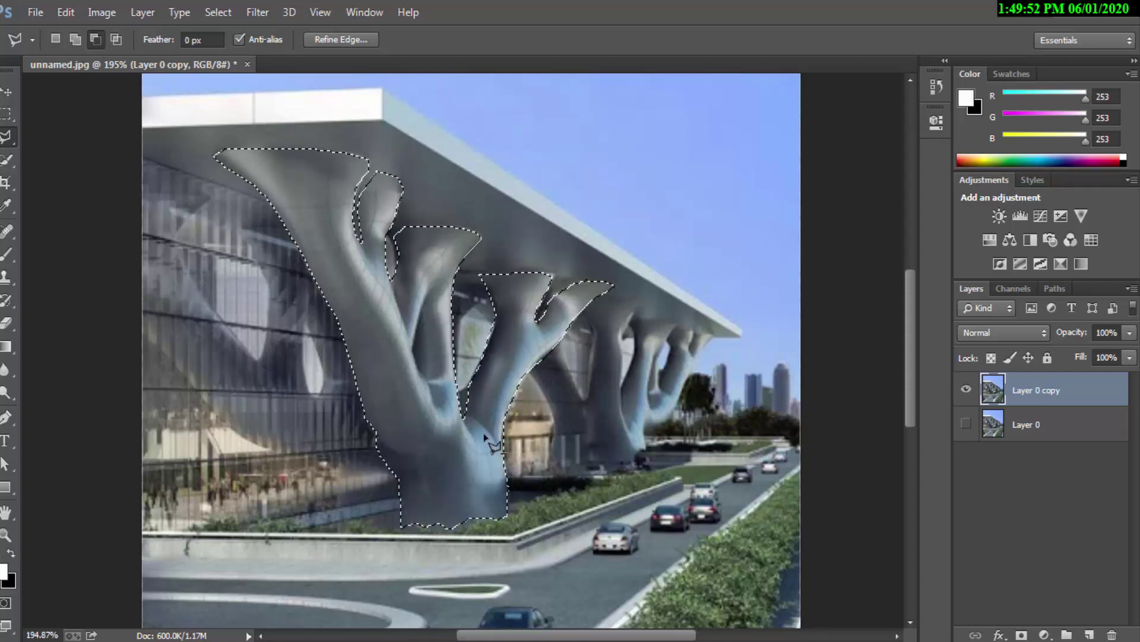
key("m")
left_click_drag(471, 397, 446, 422)
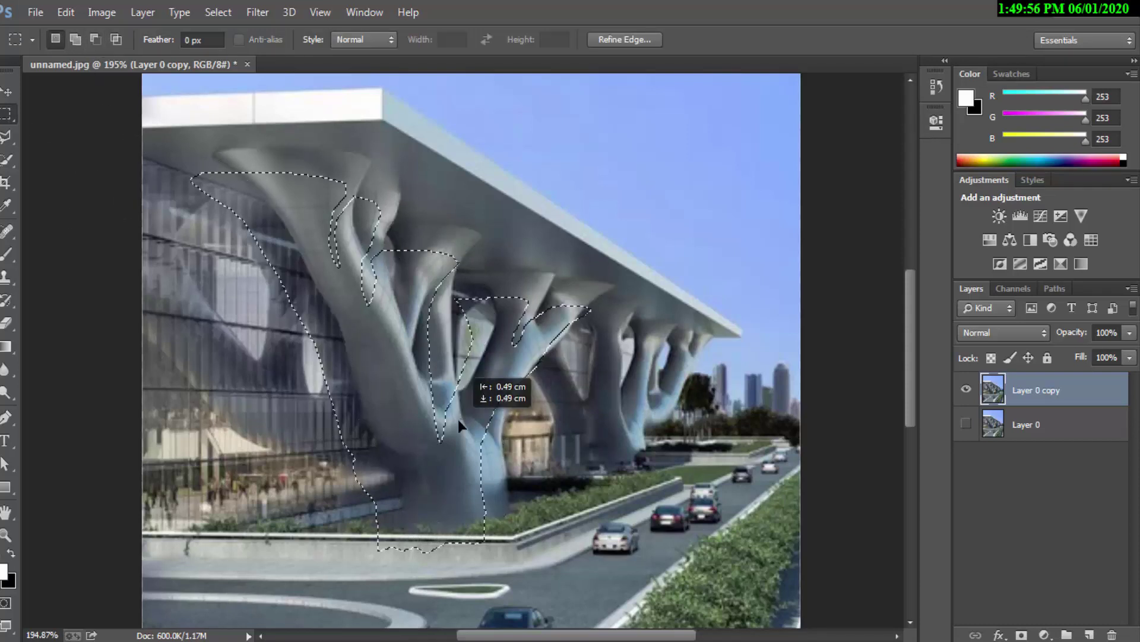
key("ctrl+z")
key("l")
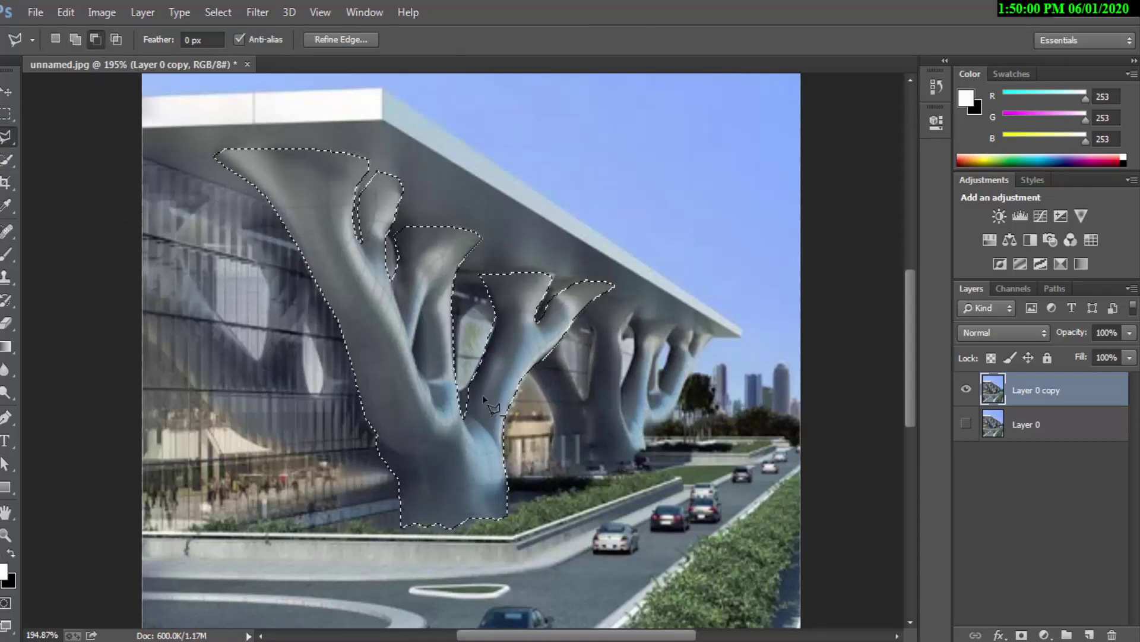
left_click(460, 393)
double_click(489, 450)
Cut the selected front column onto its own Layer 1 with Layer Via Cut
key("v")
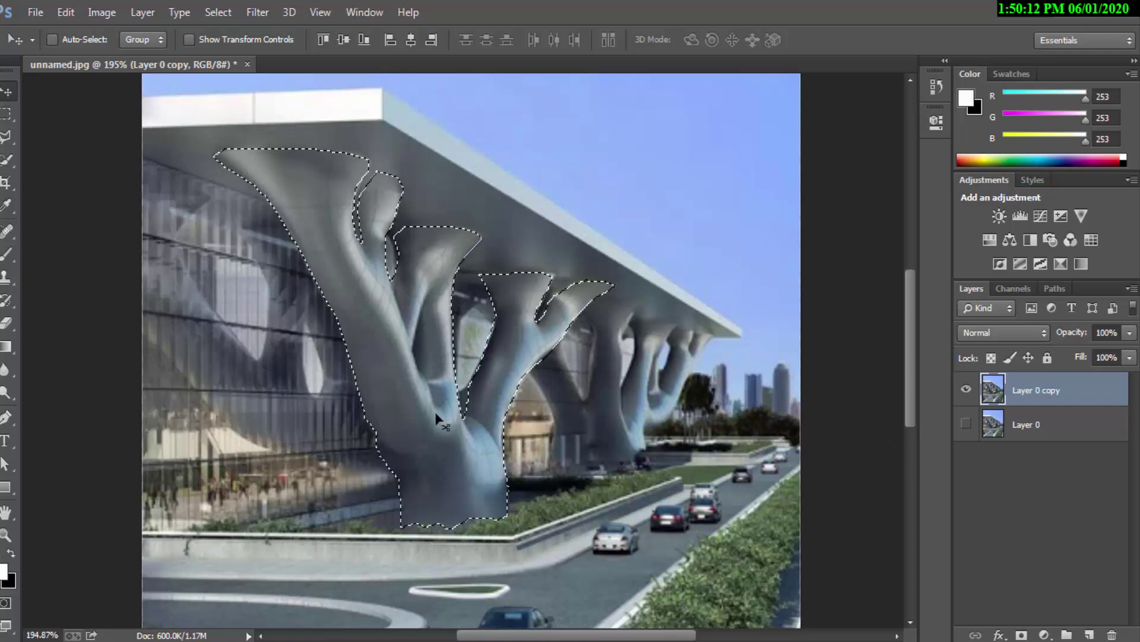
left_click(7, 137)
right_click(428, 265)
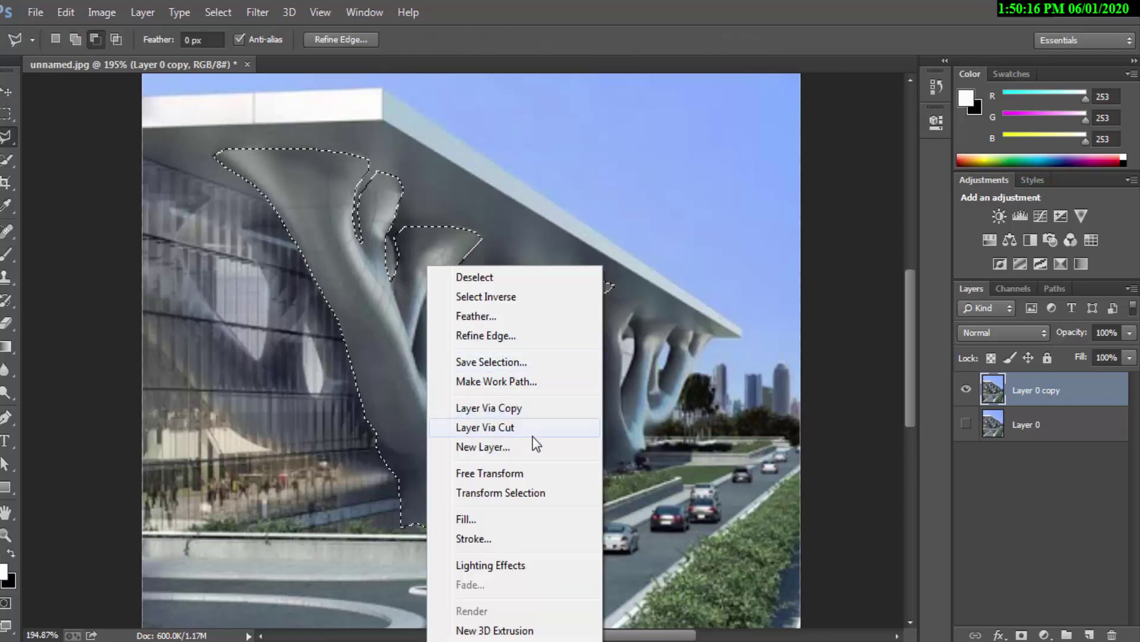
left_click(511, 427)
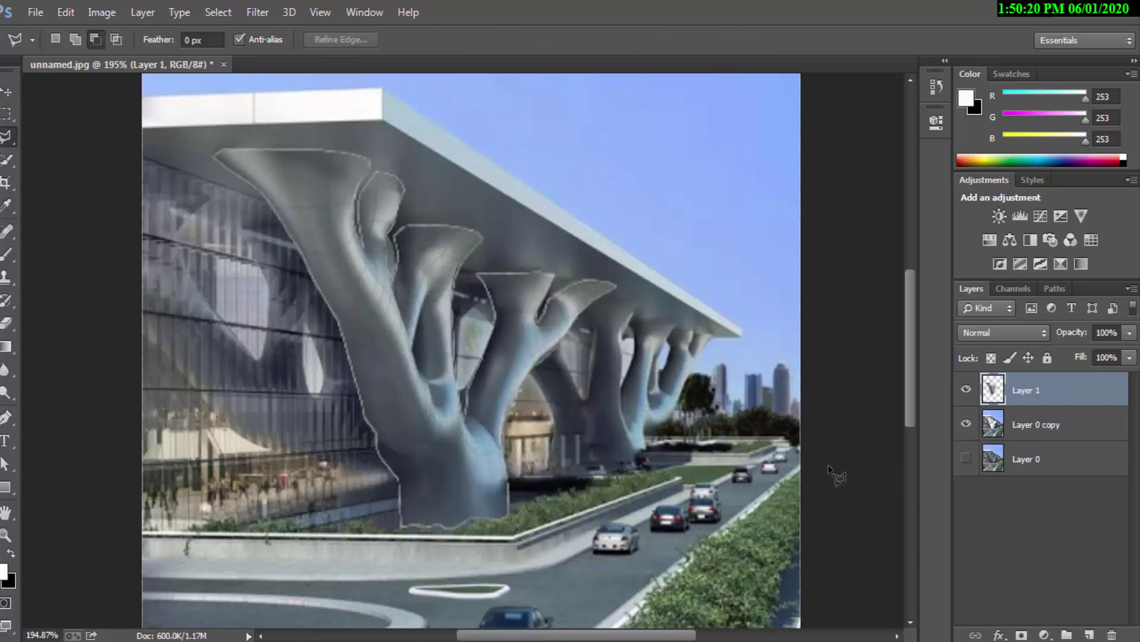
On Layer 0 copy, select the left glass facade between the image edge and front column
left_click(1037, 424)
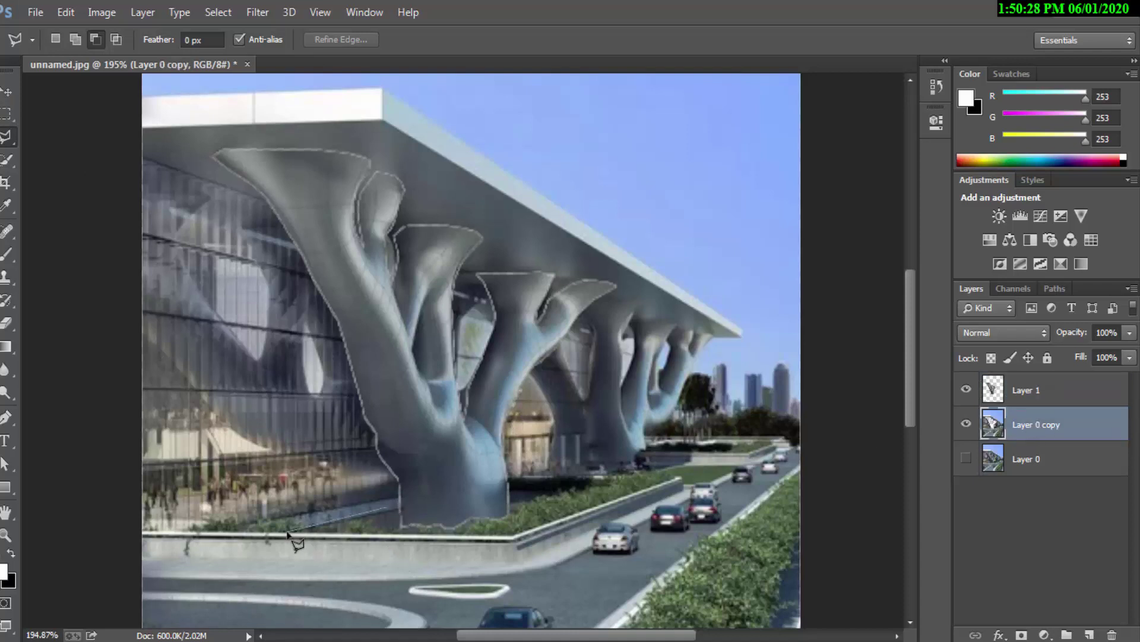
left_click(142, 531)
left_click(143, 159)
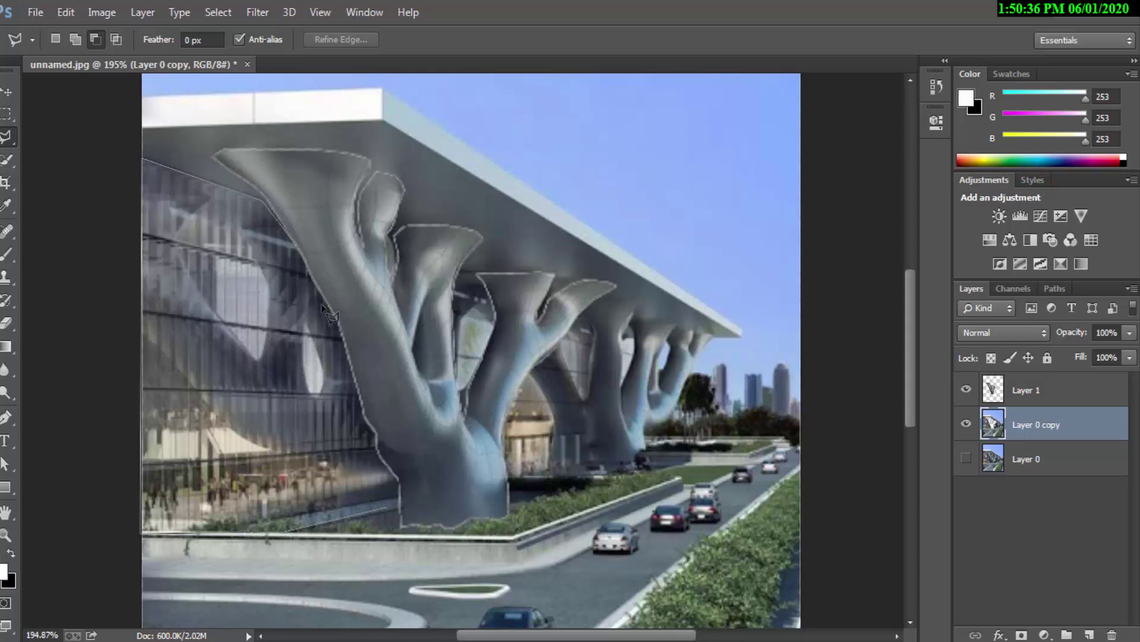
left_click(360, 386)
left_click(377, 454)
double_click(385, 509)
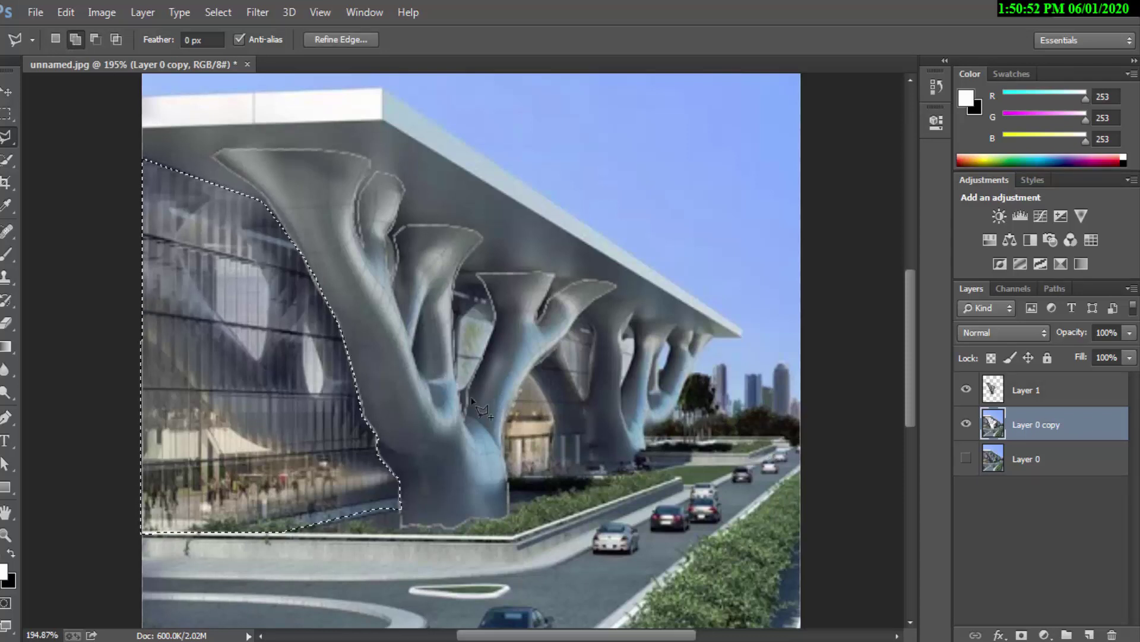
Add the glass pane between the columns and the lobby glass to the selection
left_click(494, 313)
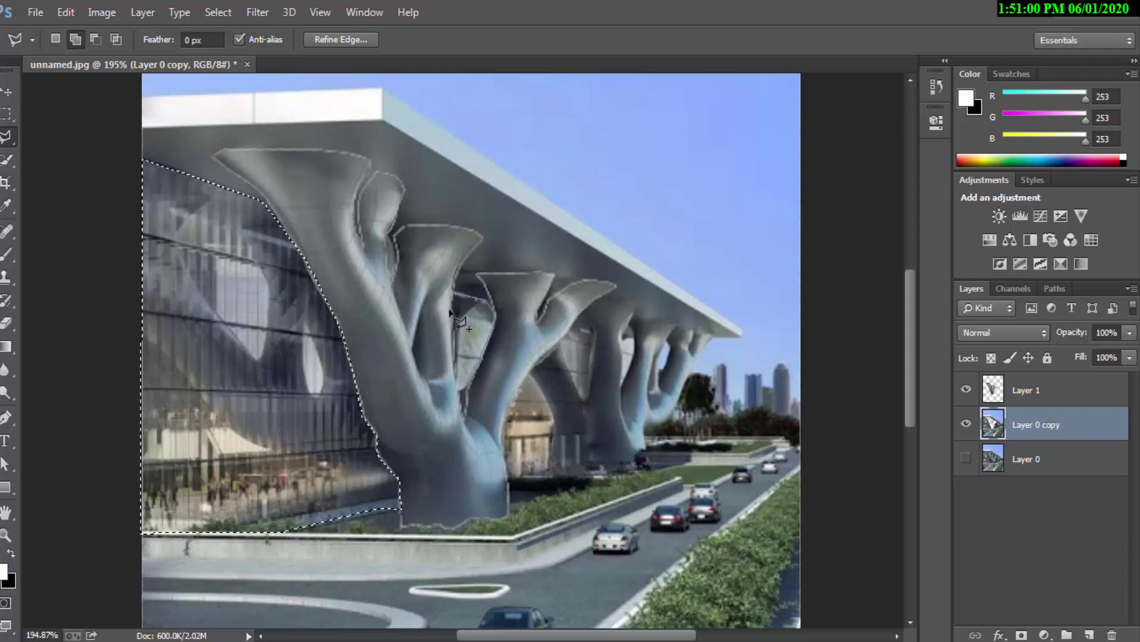
left_click(478, 352)
left_click(465, 380)
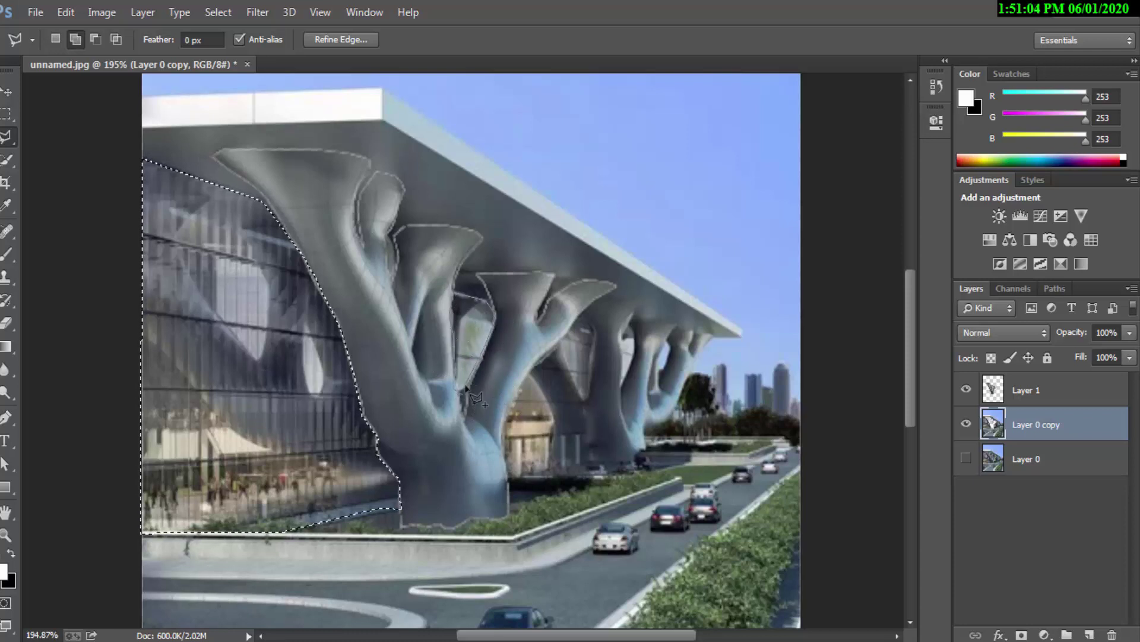
double_click(460, 392)
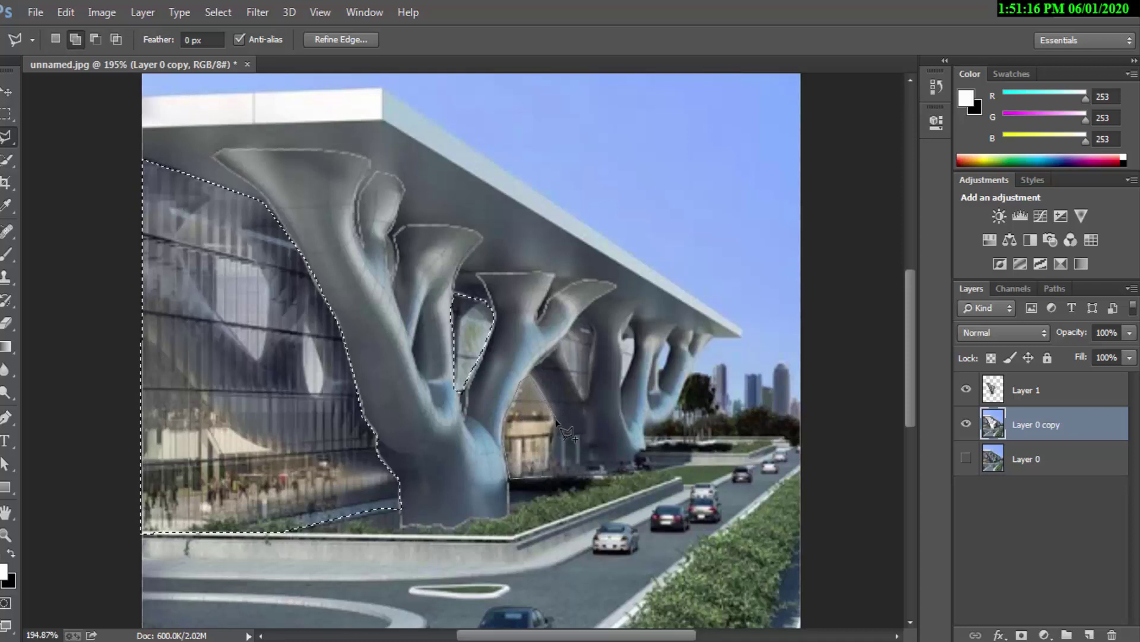
left_click(547, 477)
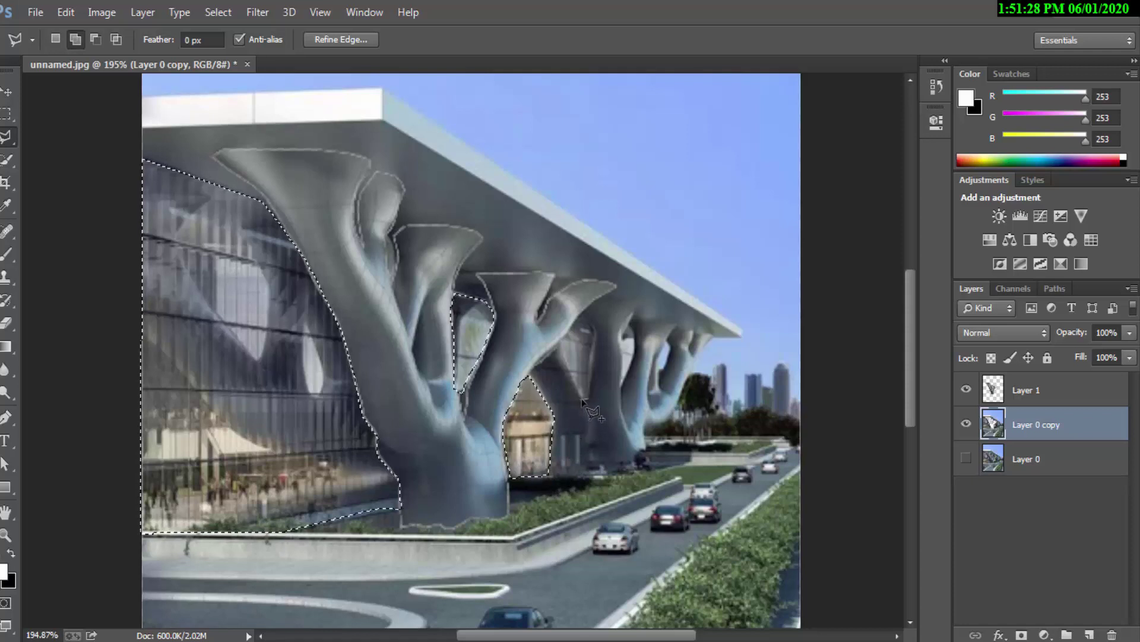
Add the gap behind the next column to the glass selection
left_click(577, 320)
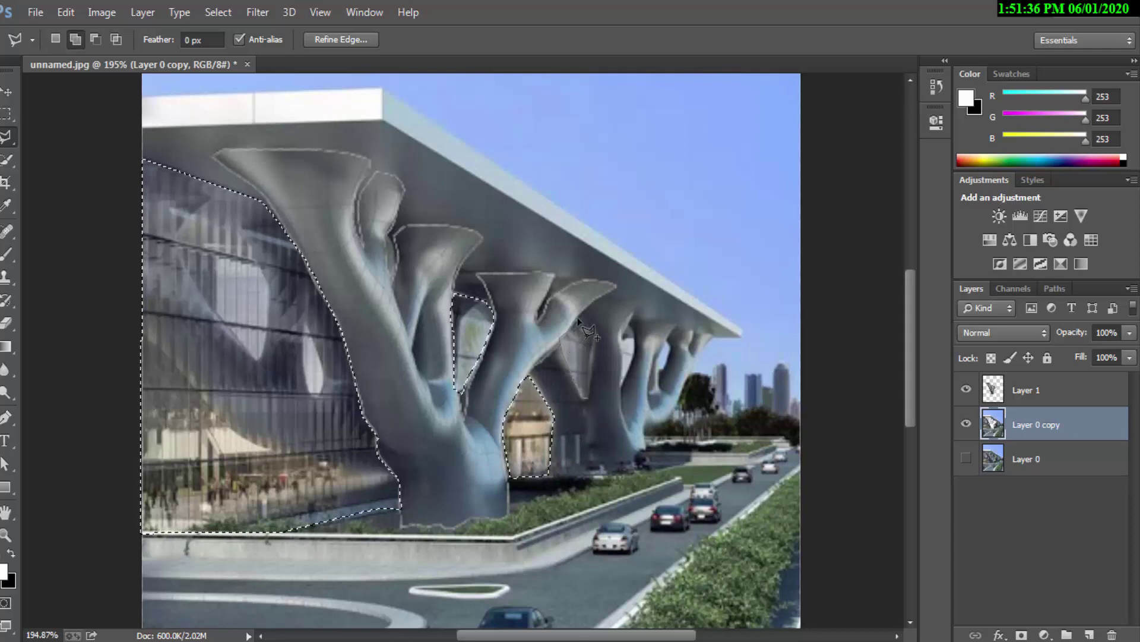
left_click(593, 331)
left_click(593, 360)
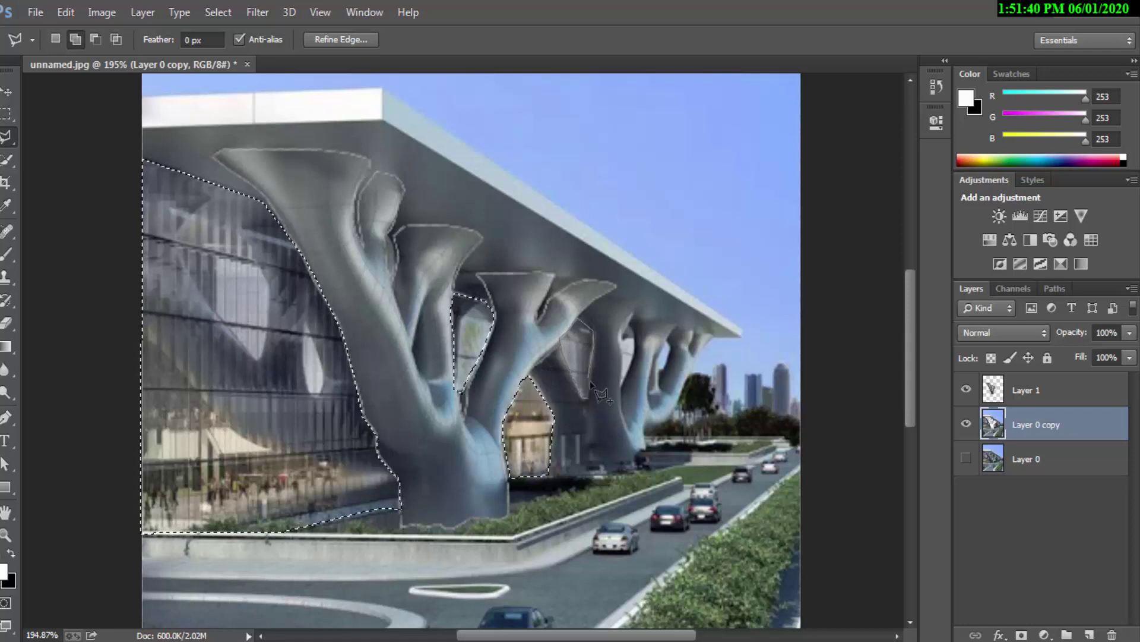
left_click(590, 397)
double_click(581, 397)
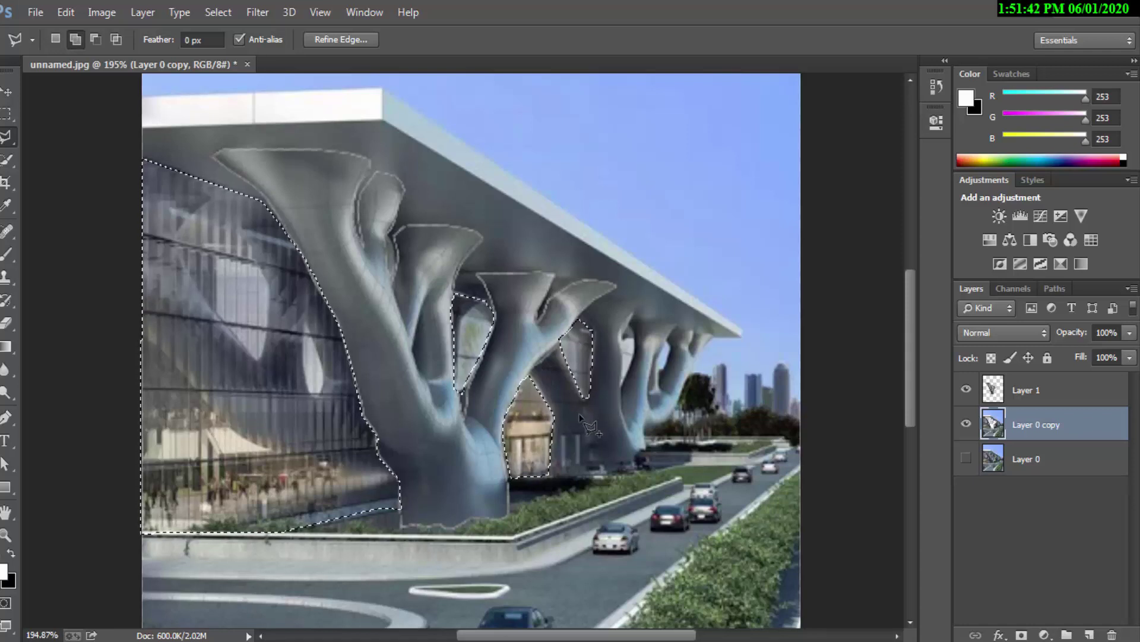
Add the space between the far columns to the glass selection
left_click(623, 384)
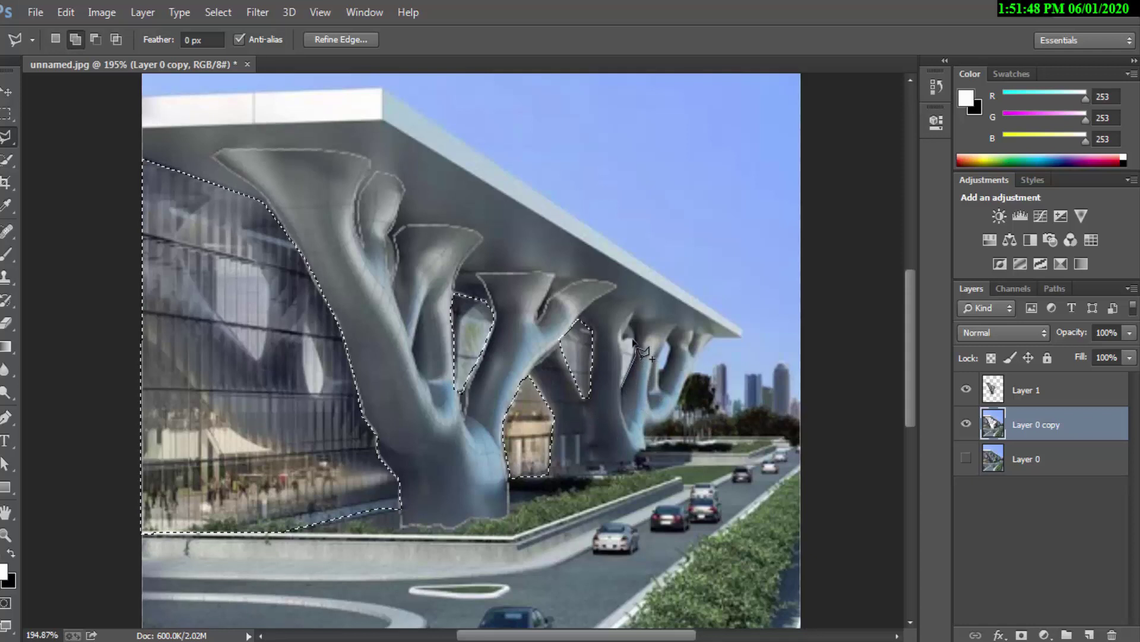
left_click(633, 339)
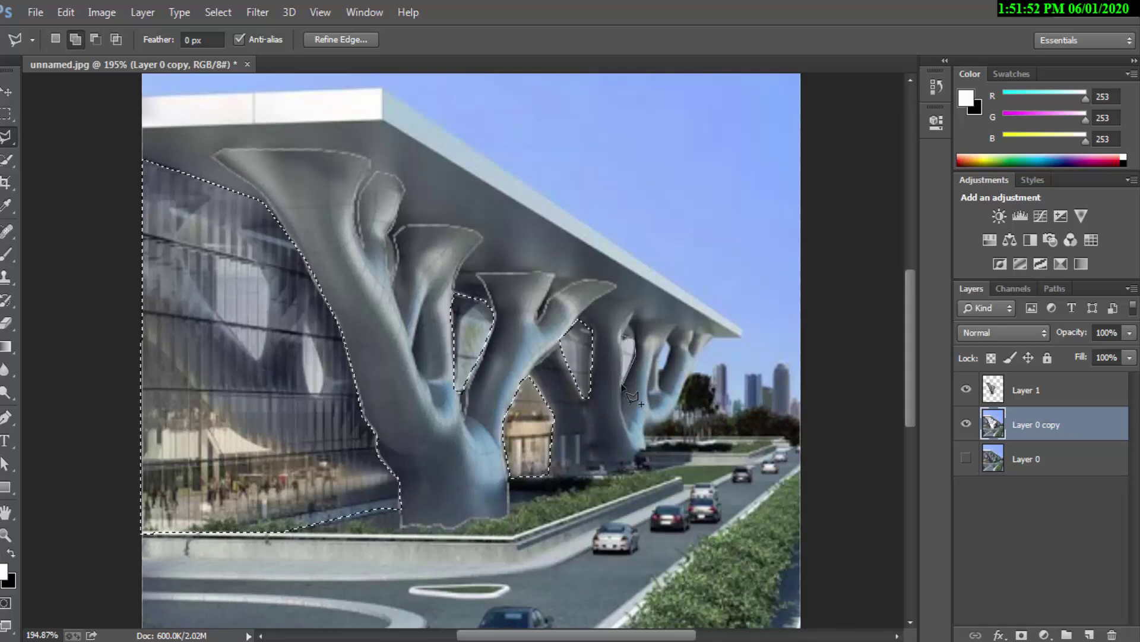
left_click(659, 385)
left_click(664, 343)
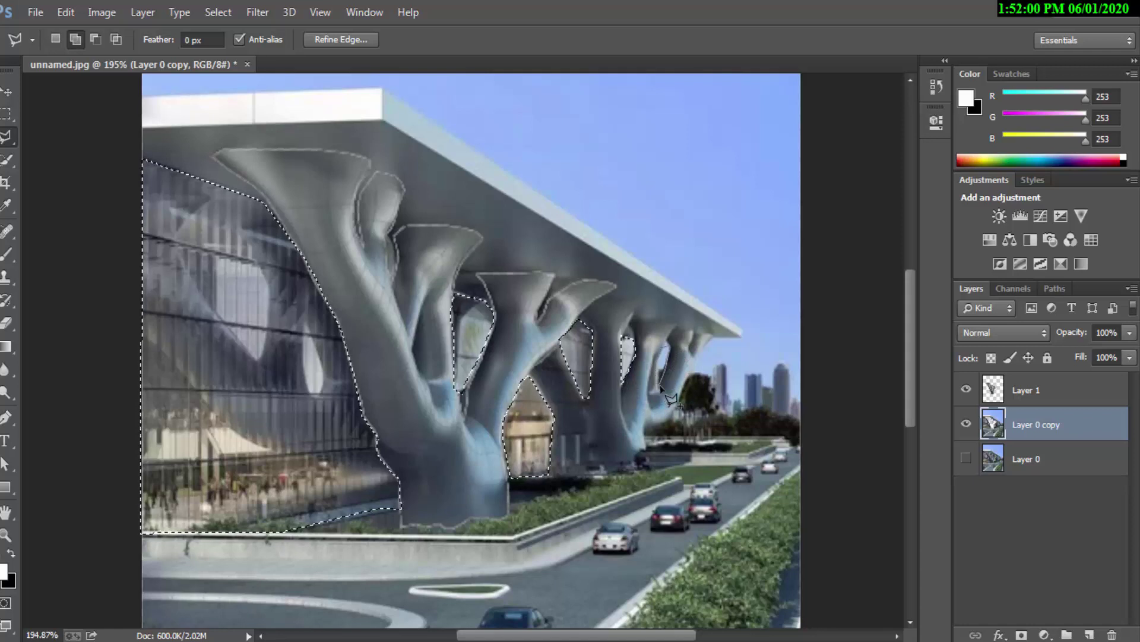
left_click(660, 386)
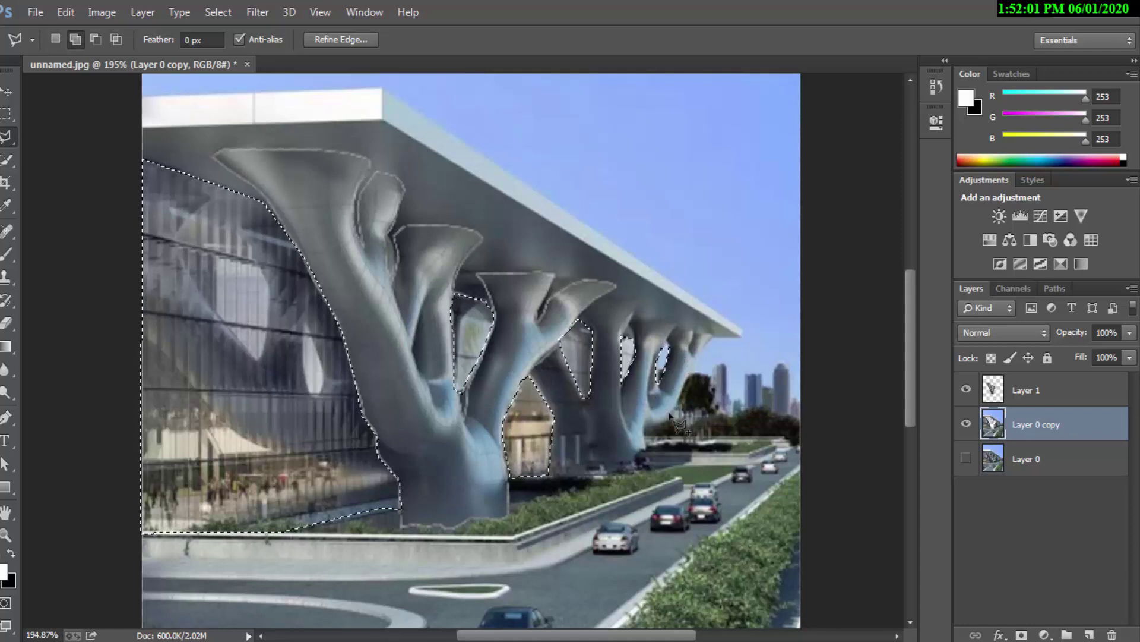
right_click(266, 345)
Copy the selected glass onto a new layer and darken Layer 0 copy by lowering Levels output white
left_click(333, 423)
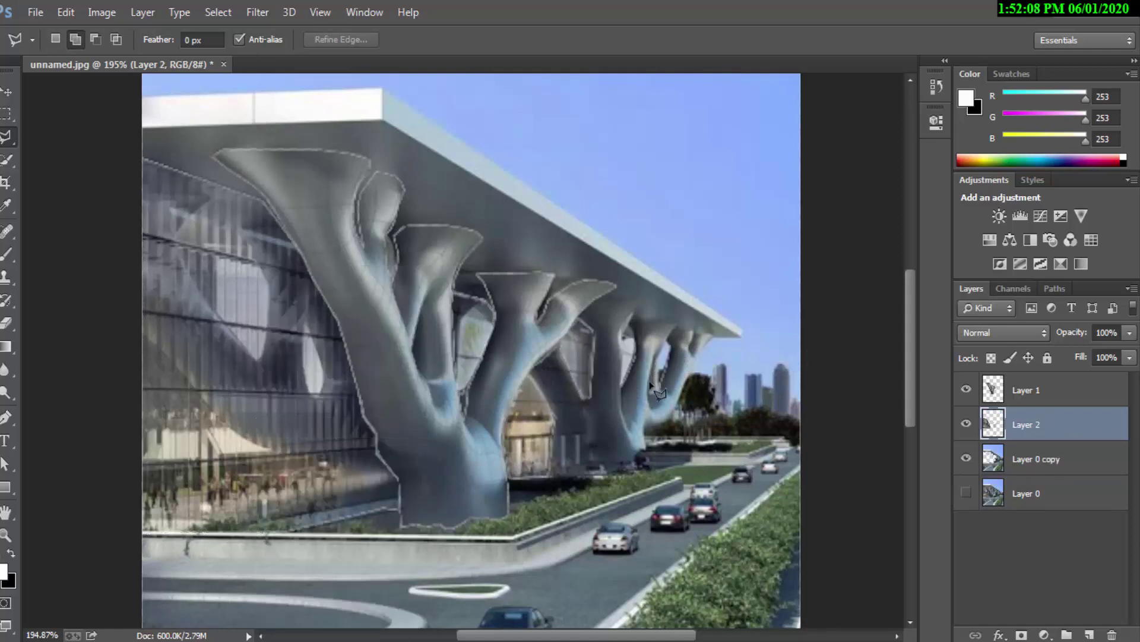
left_click(1044, 472)
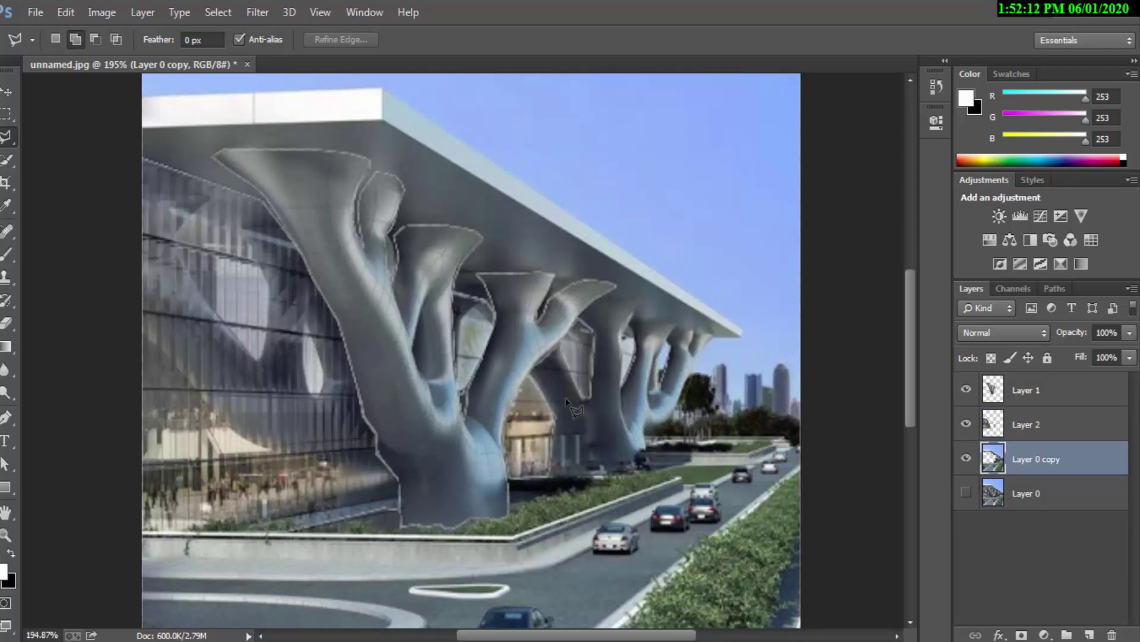
key("ctrl+l")
mouse_move(963, 516)
left_mouse_down()
mouse_move(794, 519)
mouse_move(814, 519)
left_mouse_up()
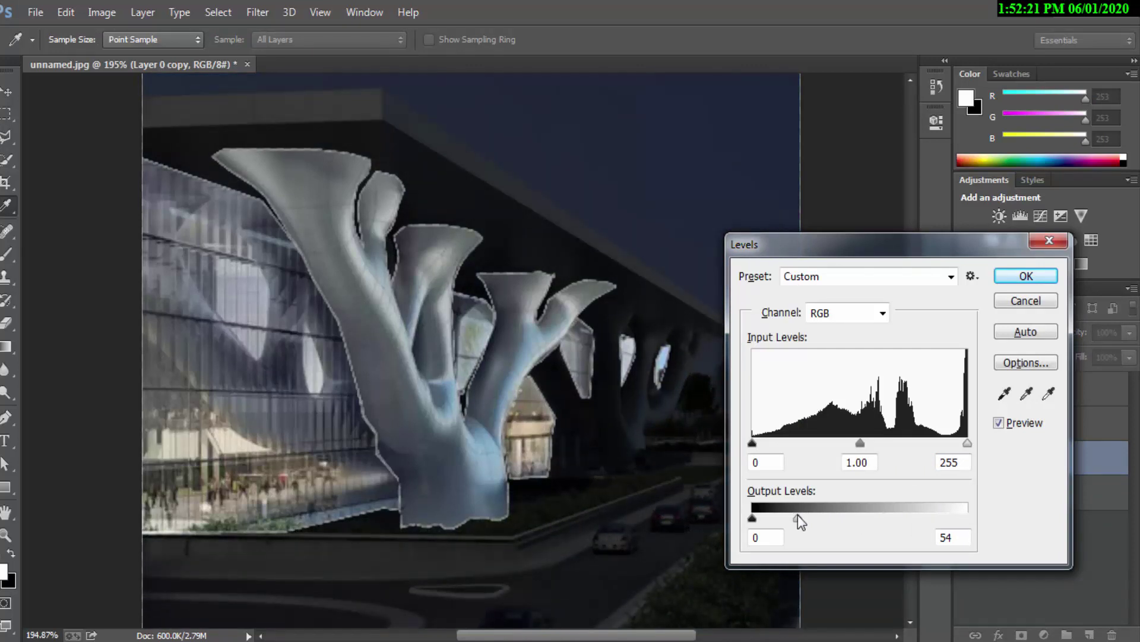
left_click(1026, 277)
Darken the front column on Layer 1 with a Levels output white reduction
left_click(7, 91)
right_click(360, 321)
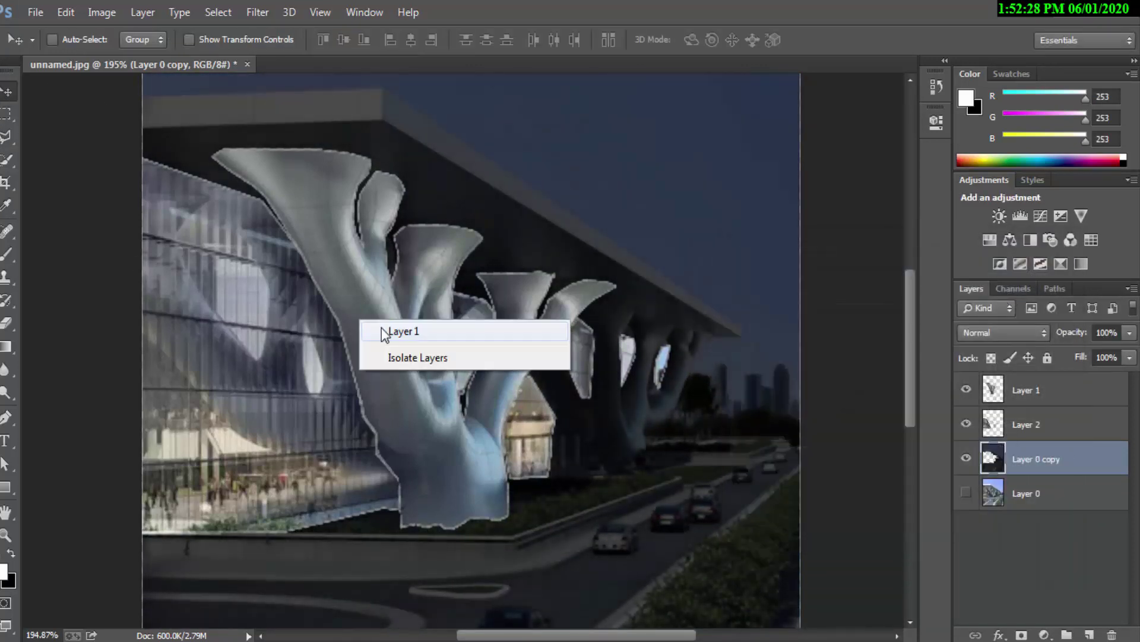
left_click(381, 331)
key("ctrl+l")
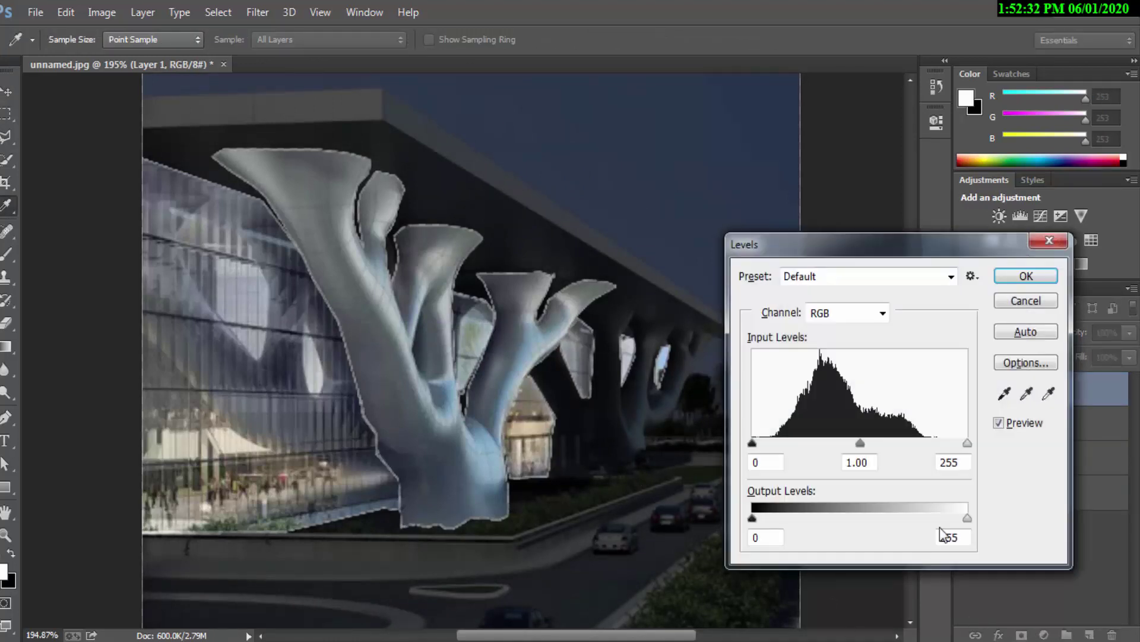
left_click_drag(967, 517, 886, 518)
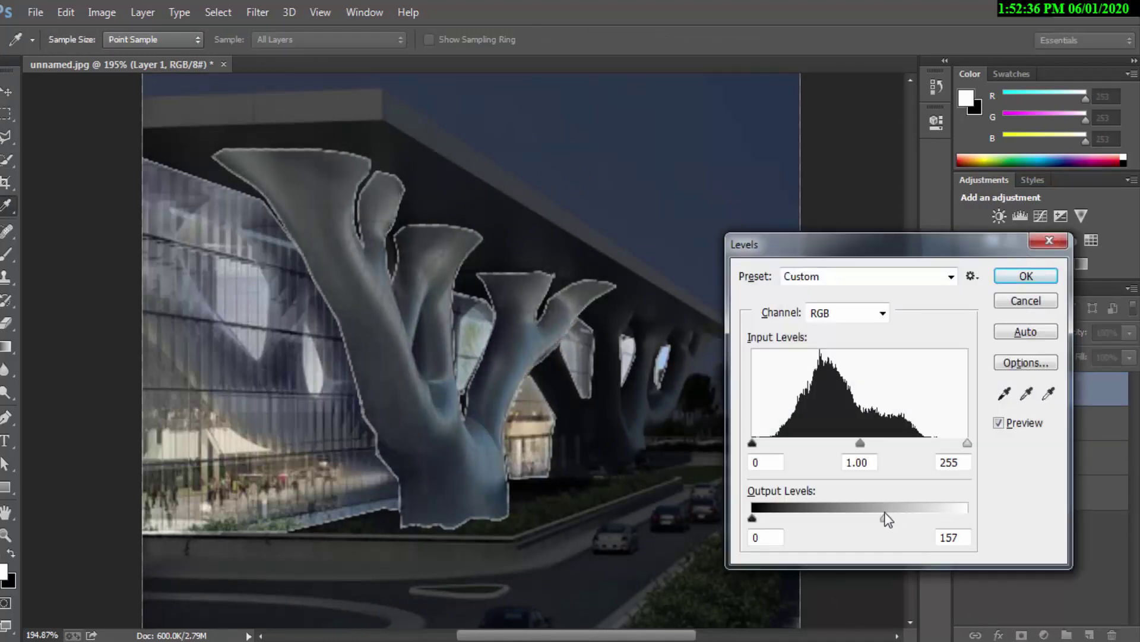
left_click_drag(885, 514, 879, 514)
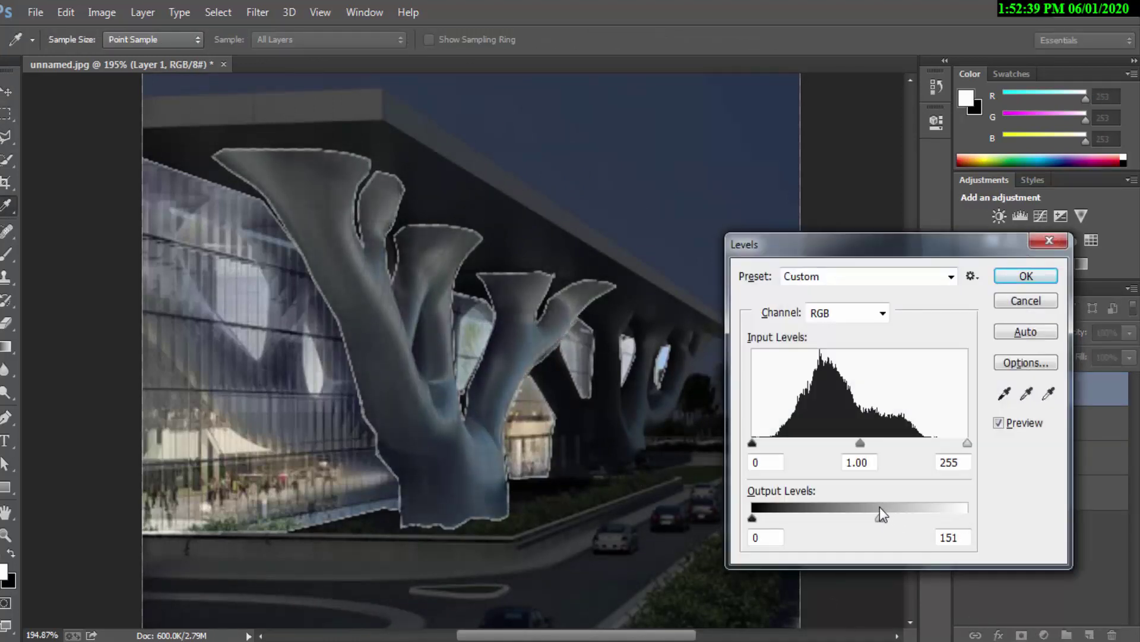
left_click(1026, 276)
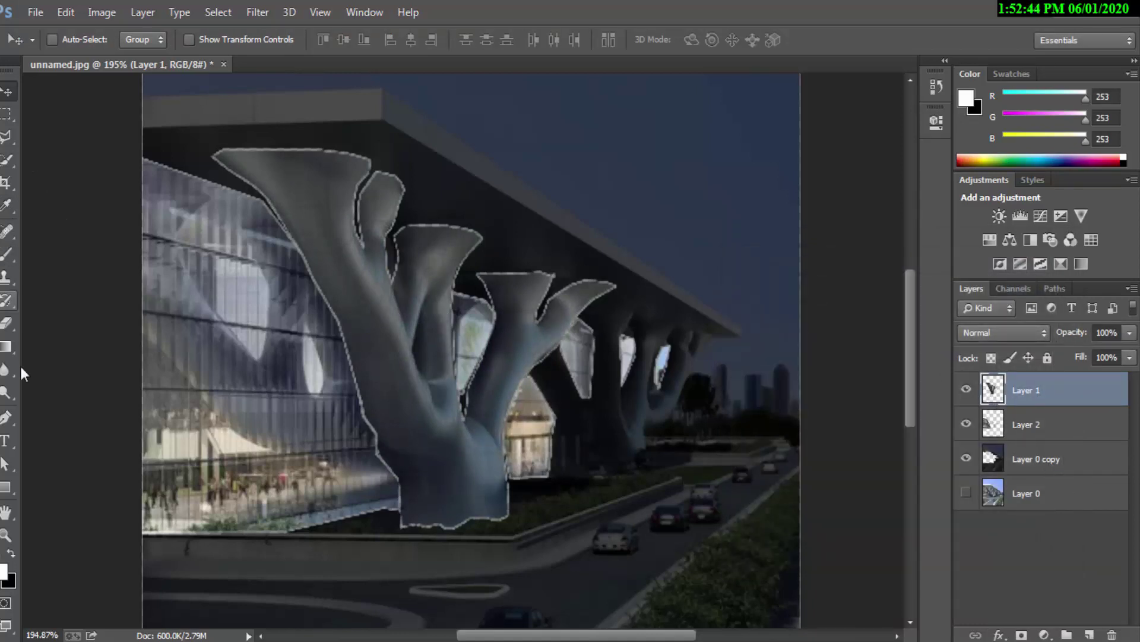
left_click(6, 417)
With the Pen tool, trace from the column's base up its left edge to the top-left corner
left_click(1090, 635)
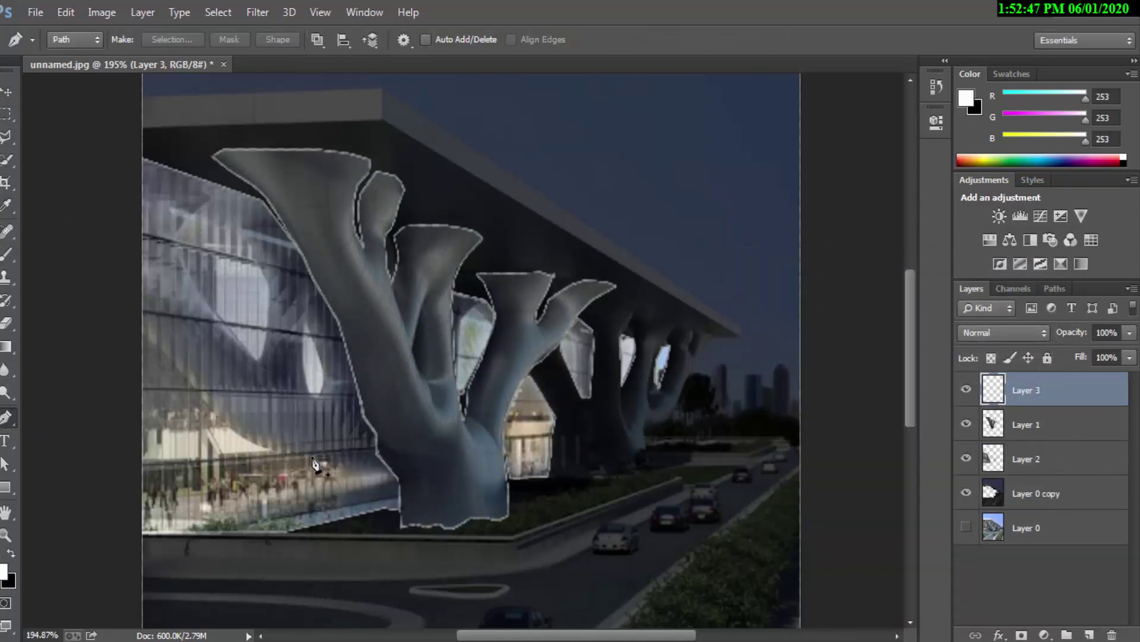
left_click(403, 525)
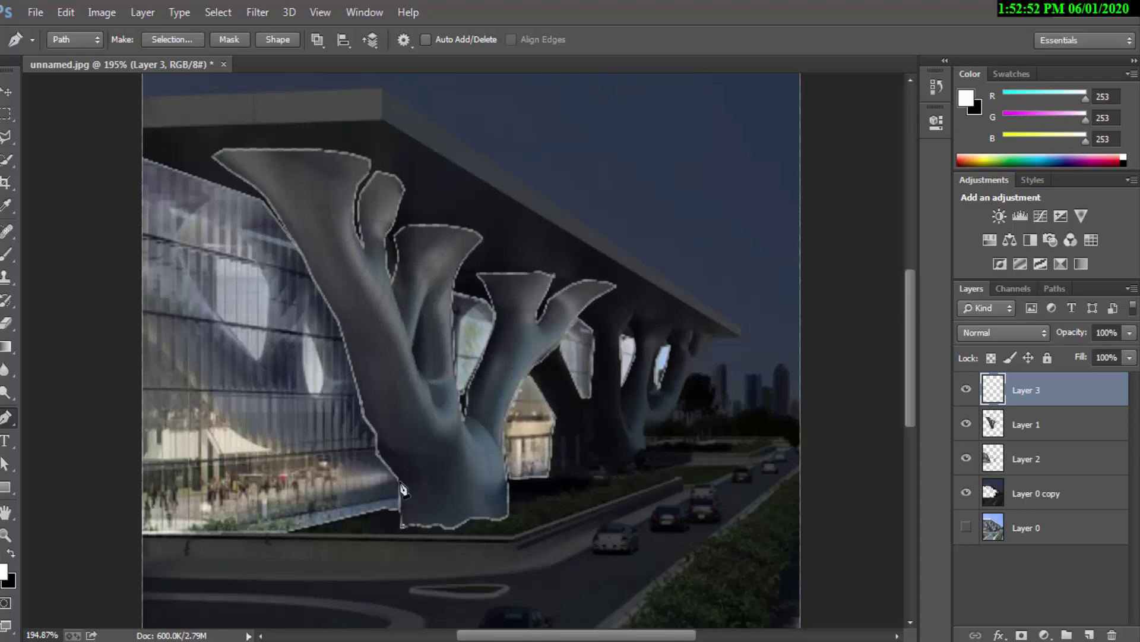
left_click(399, 481)
left_click(374, 435)
left_click(362, 412)
left_click(338, 324)
left_click(318, 288)
left_click(308, 272)
left_click(297, 245)
left_click(269, 199)
left_click(234, 173)
left_click(209, 157)
Continue the path across the first branch's top rim and down its right edge
left_click(356, 153)
left_click(371, 160)
left_click(357, 184)
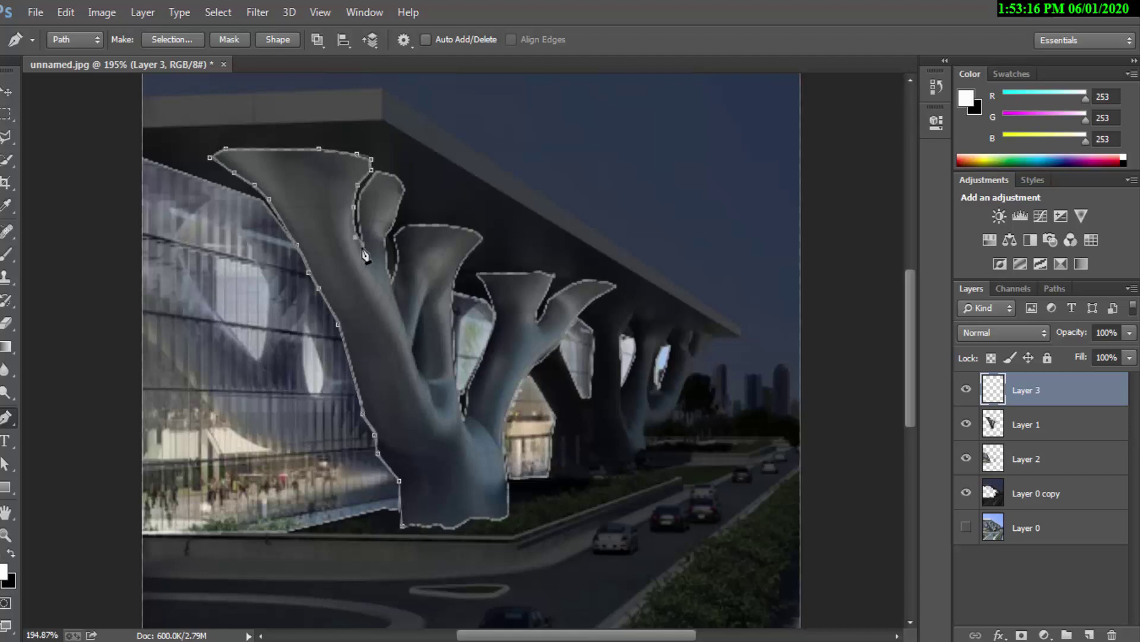
left_click(360, 229)
left_click(361, 199)
left_click(374, 179)
left_click(404, 195)
left_click(399, 208)
left_click(391, 228)
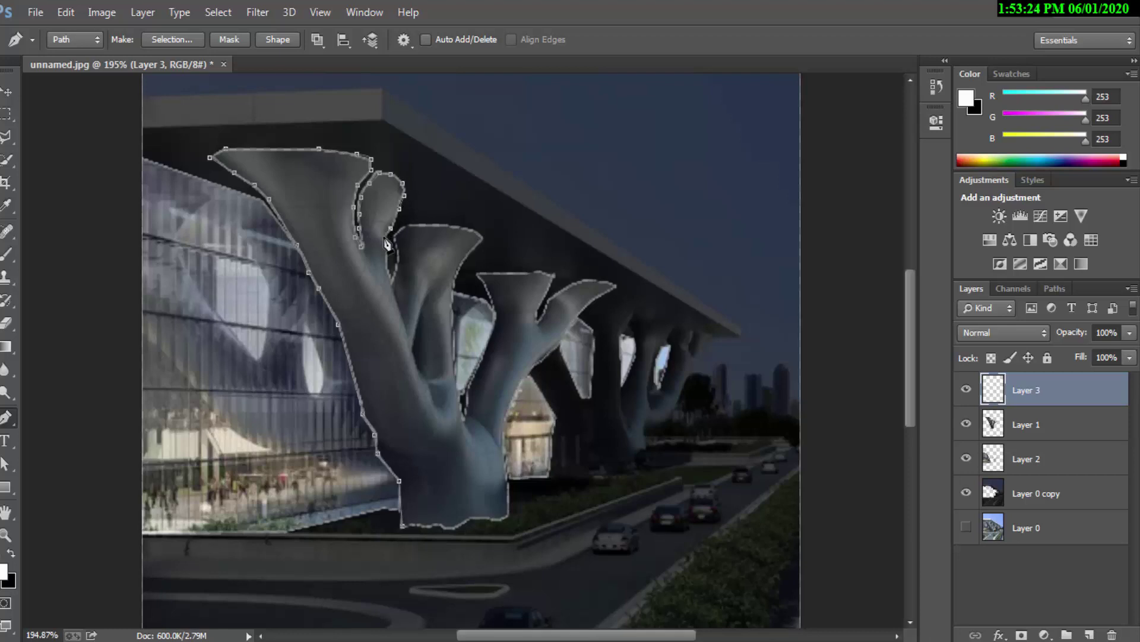
left_click(388, 266)
Trace over the next branch's top, down its inner edge, and up the following branch
left_click(397, 262)
left_click(395, 238)
left_click(425, 227)
left_click(461, 229)
left_click(475, 232)
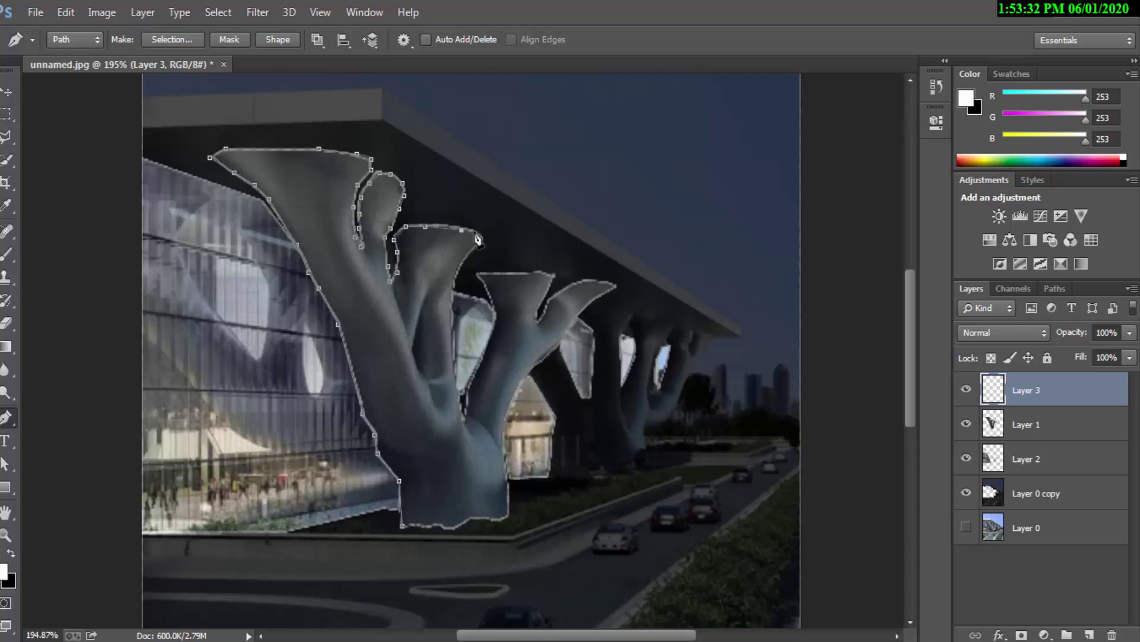
left_click(460, 262)
left_click(455, 294)
left_click(461, 397)
left_click(470, 394)
left_click(481, 371)
left_click(499, 325)
left_click(494, 309)
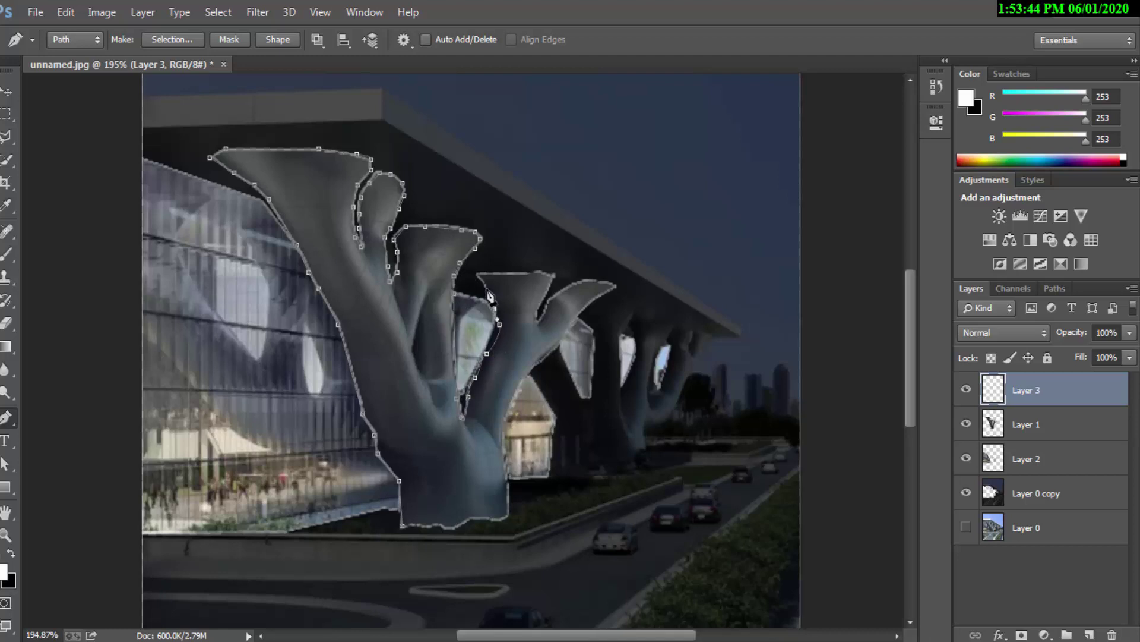
left_click(488, 288)
left_click(477, 274)
Finish the path over the last branches and down the column's right side to its base
left_click(520, 275)
left_click(553, 273)
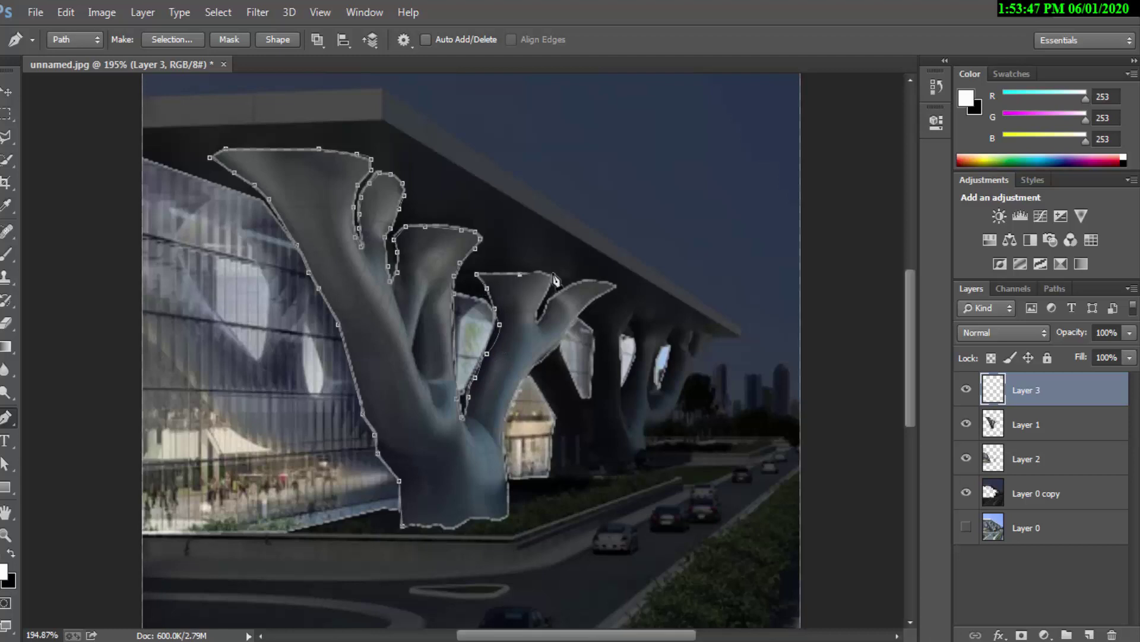
left_click(542, 305)
left_click(538, 320)
left_click(553, 300)
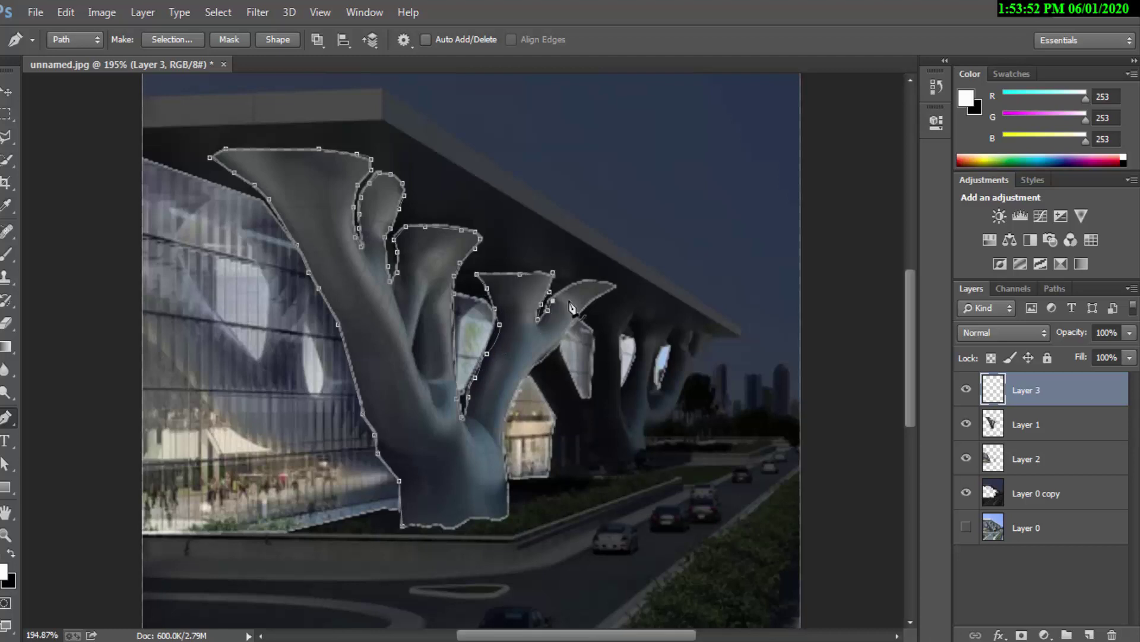
left_click(574, 284)
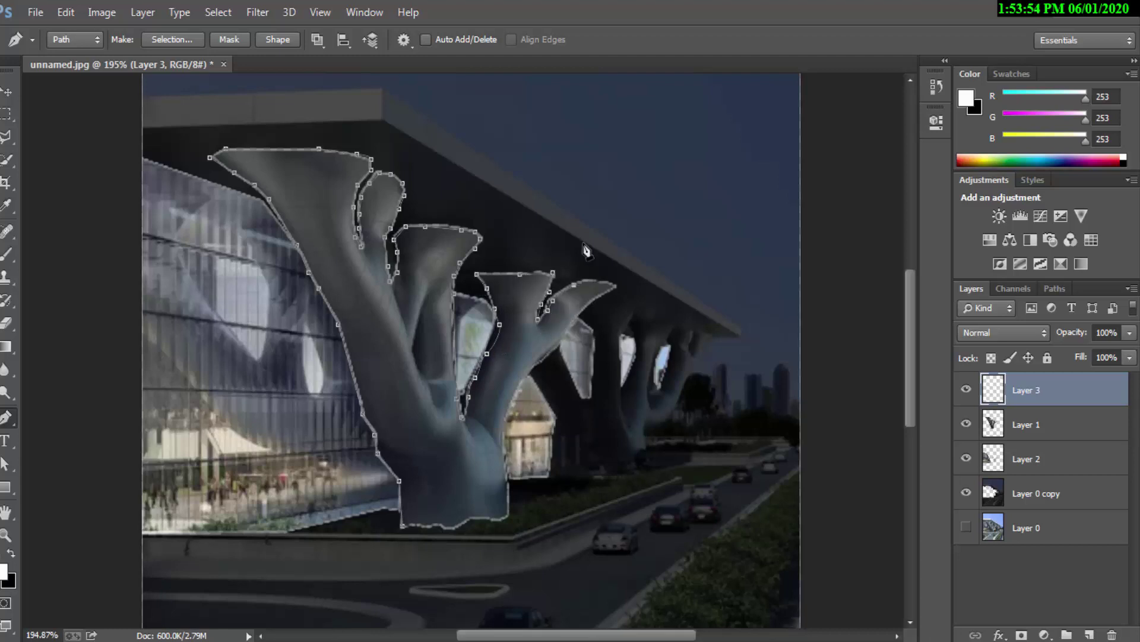
left_click(614, 283)
left_click(587, 306)
left_click(557, 341)
left_click(533, 368)
left_click(518, 388)
left_click(504, 426)
left_click(510, 510)
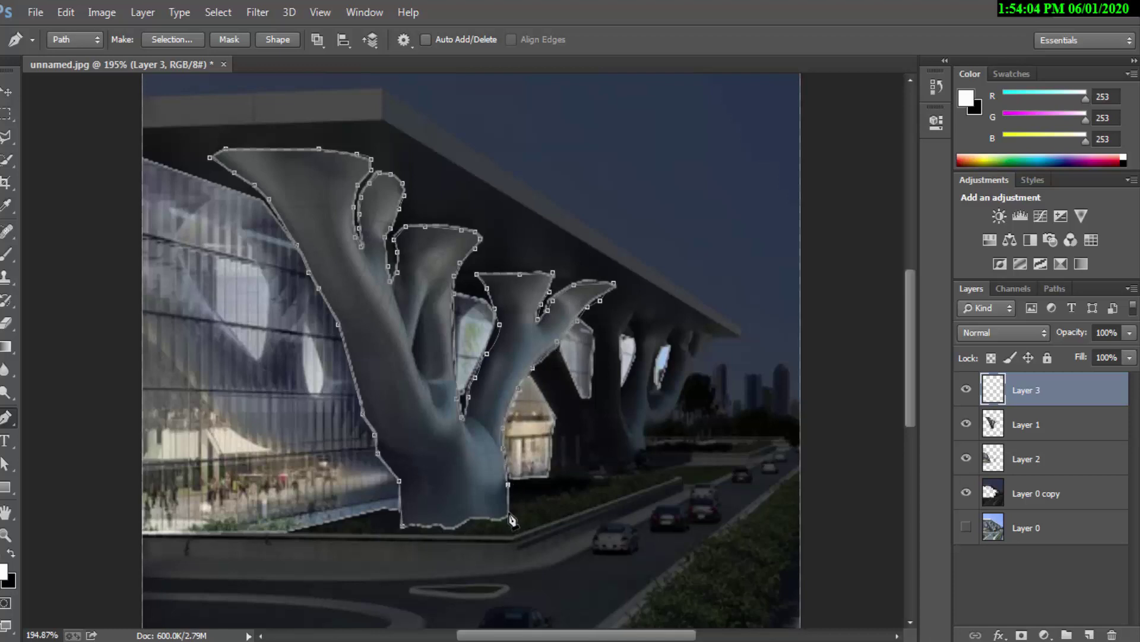
Stroke the traced column path with the Pencil to draw a thin outline on Layer 3
right_click(470, 485)
left_click(534, 171)
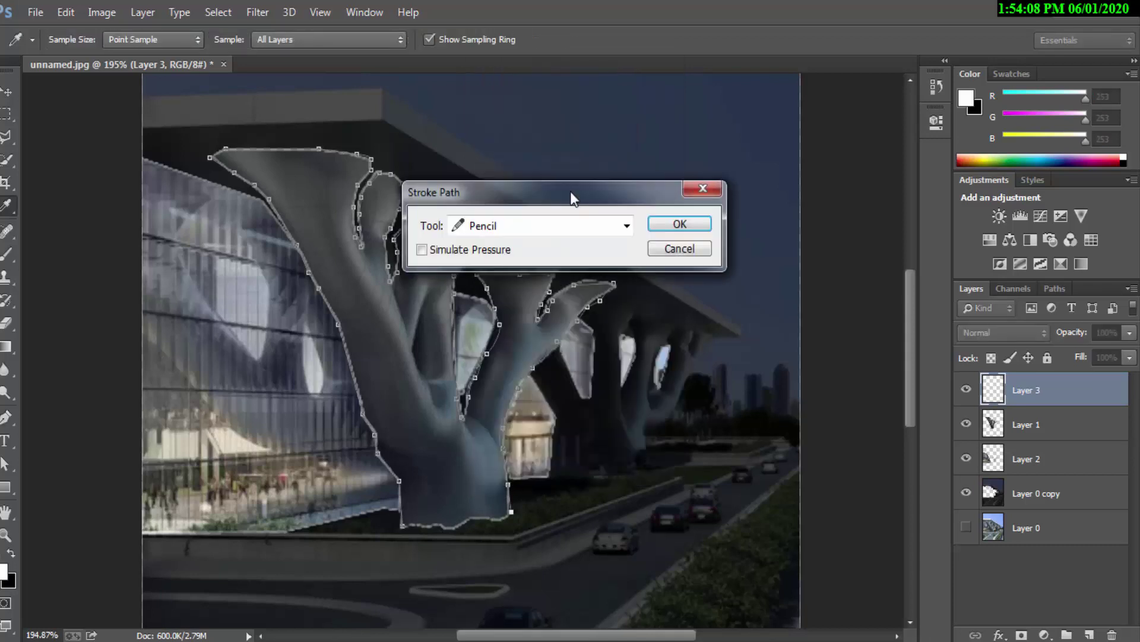
left_click(693, 223)
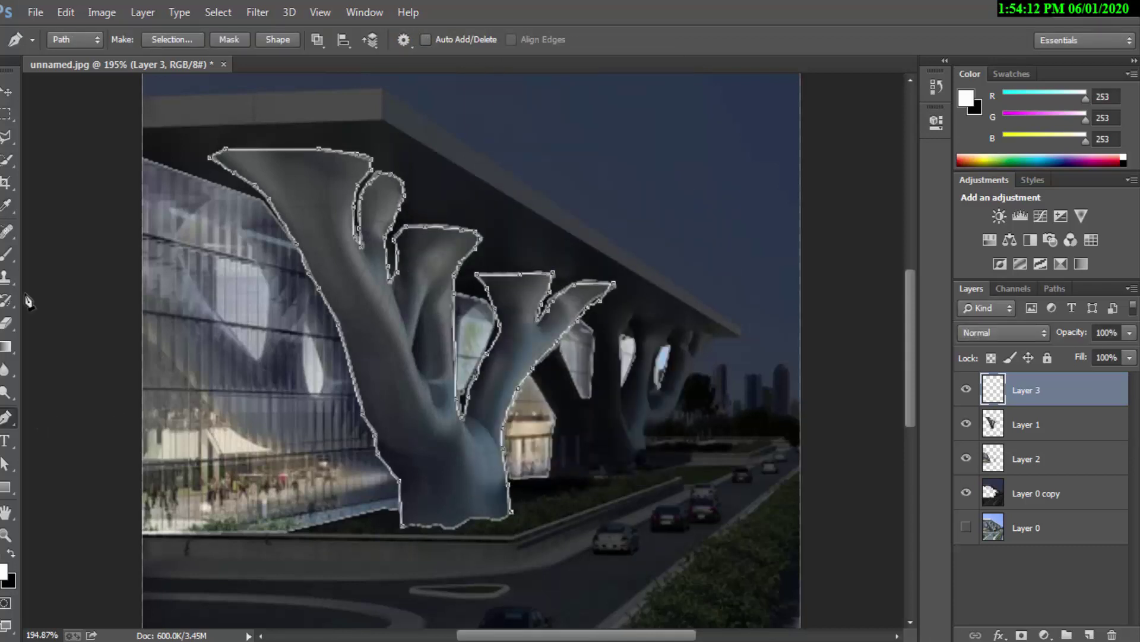
key("v")
left_click(6, 463)
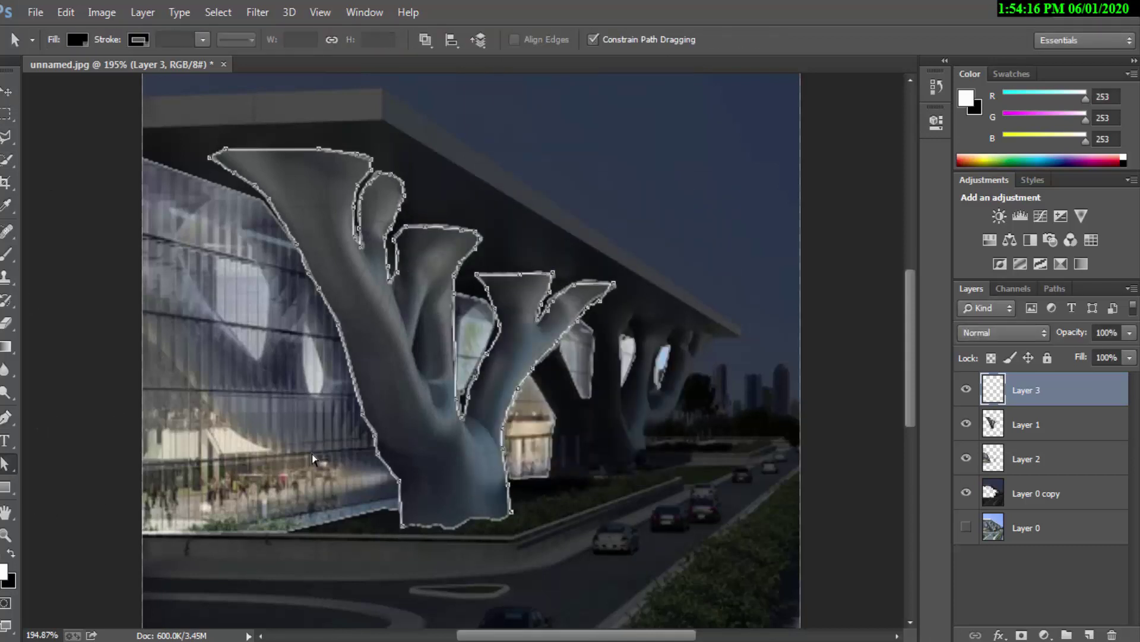
left_click_drag(248, 558, 682, 101)
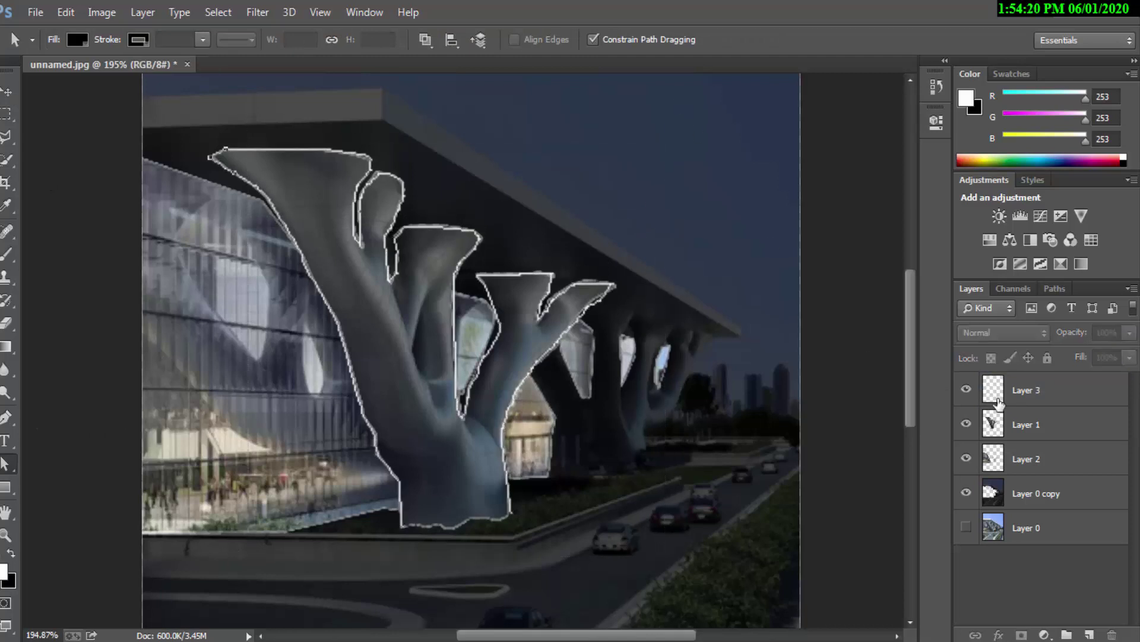
Add a pale-yellow Outer Glow to Layer 3 with increased Spread and Size
left_click(1059, 397)
left_click(998, 635)
left_click(1004, 605)
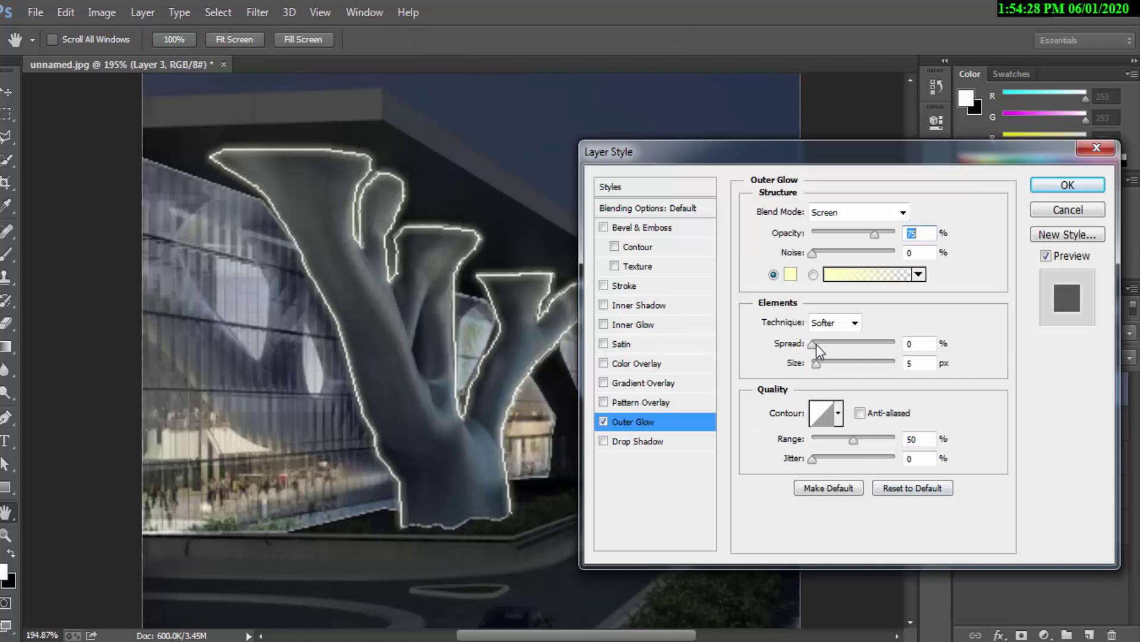
mouse_move(816, 344)
left_mouse_down()
mouse_move(822, 362)
mouse_move(830, 343)
left_mouse_up()
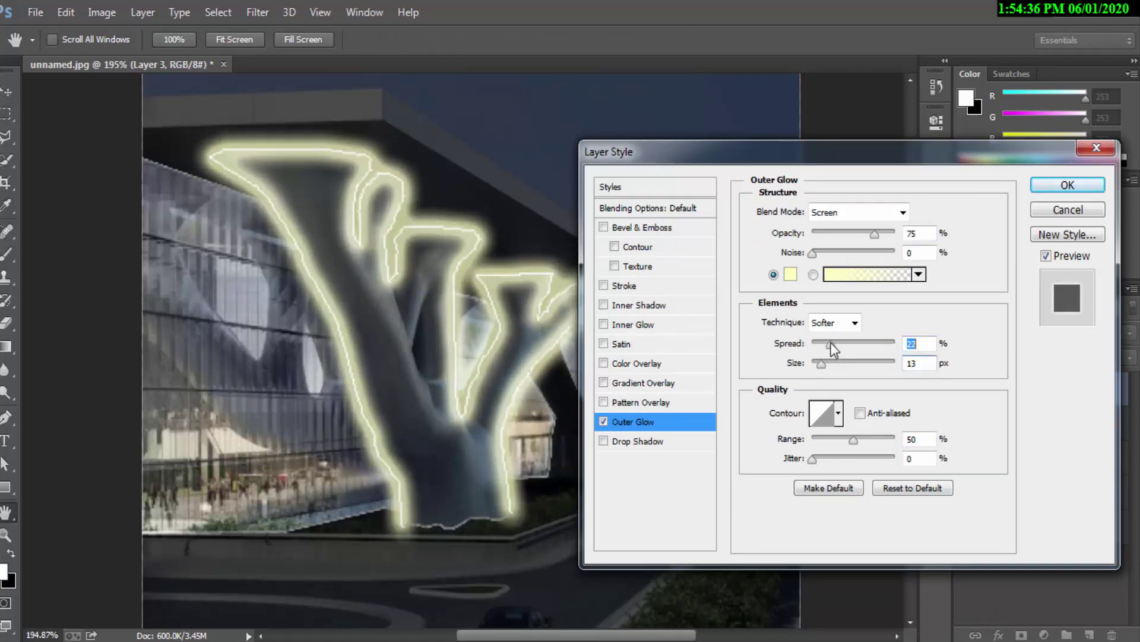
left_click(1067, 184)
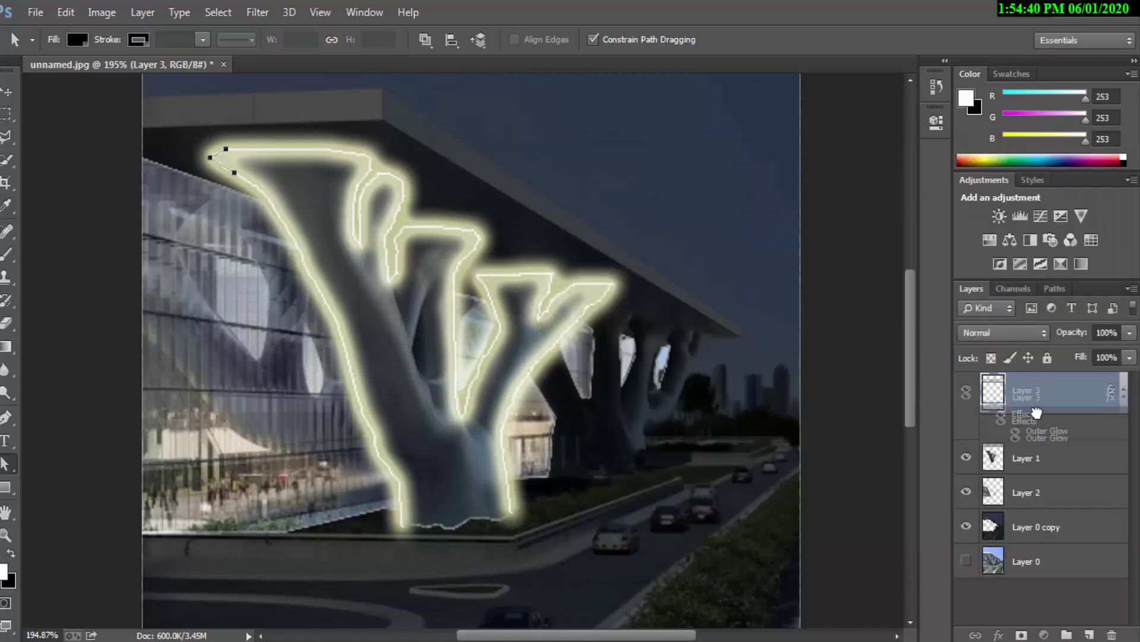
Move the glowing outline layer below Layer 1 and hide the traced path
left_click_drag(1028, 392, 1028, 471)
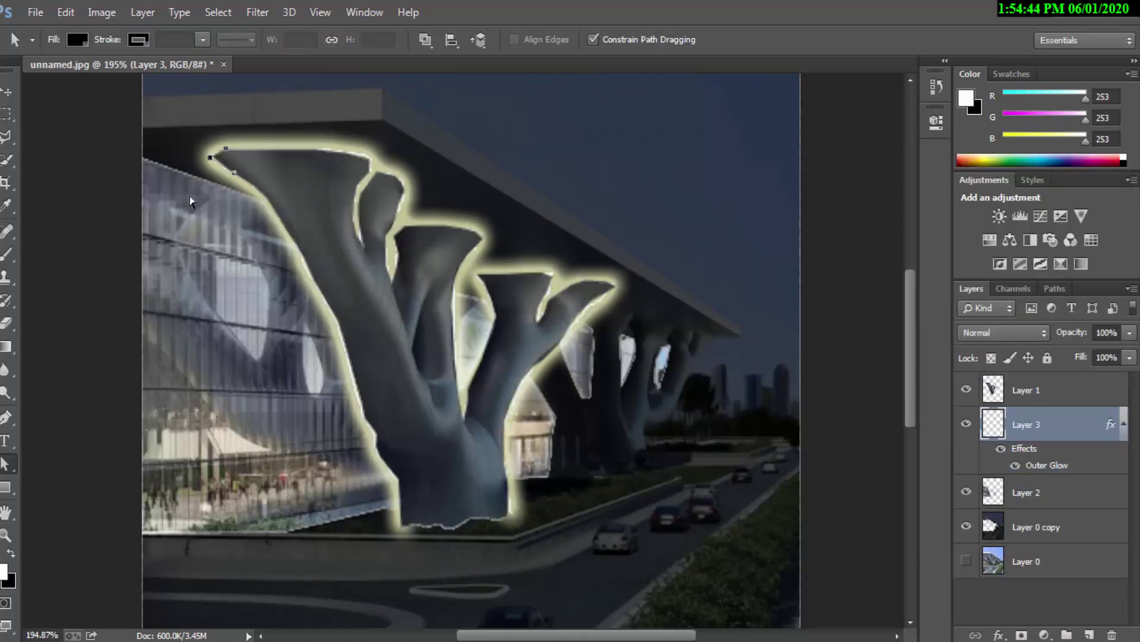
left_click(257, 126)
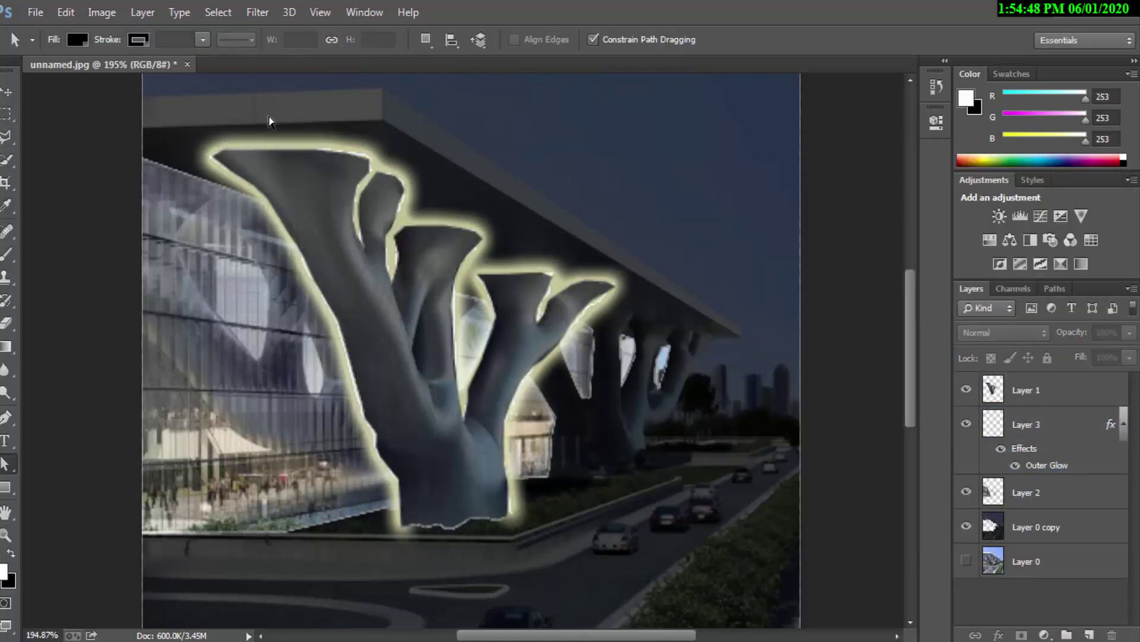
key("v")
Make Layer 2 active and apply Filter > Render > Lighting Effects to it
left_click(269, 326, "ctrl")
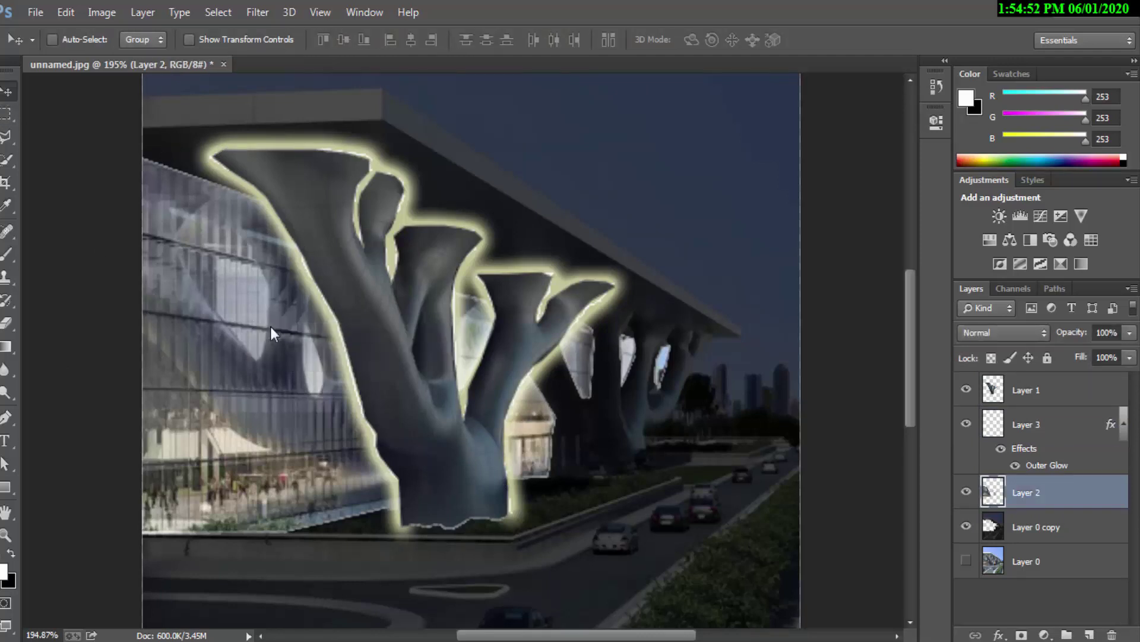
left_click_drag(275, 333, 244, 290)
key("ctrl+z")
left_click(264, 14)
mouse_move(273, 274)
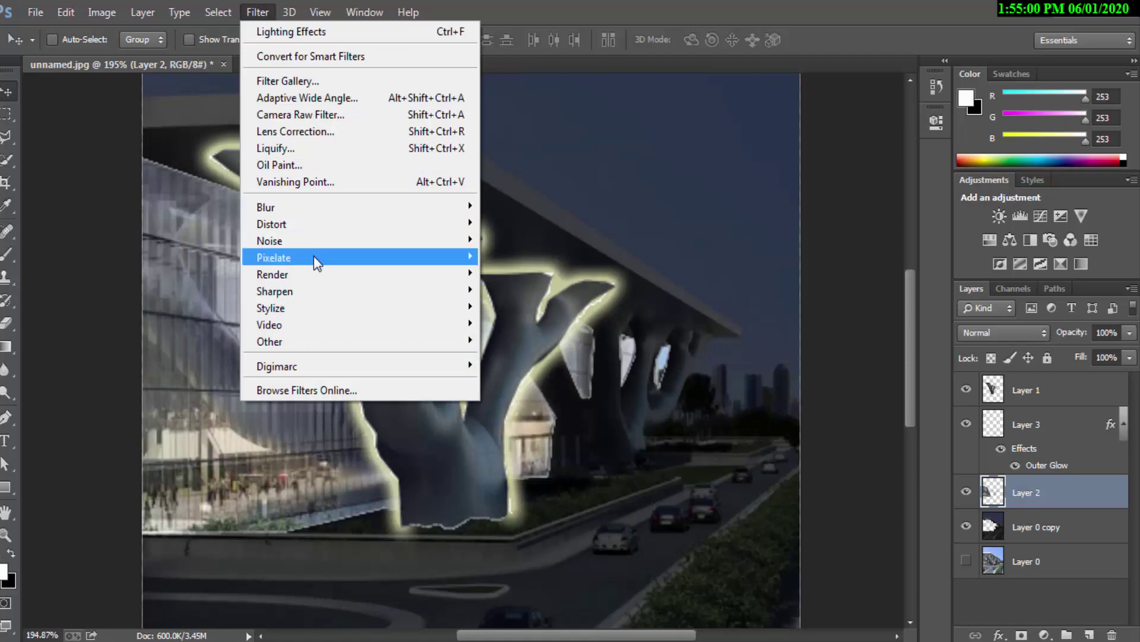
left_click(543, 341)
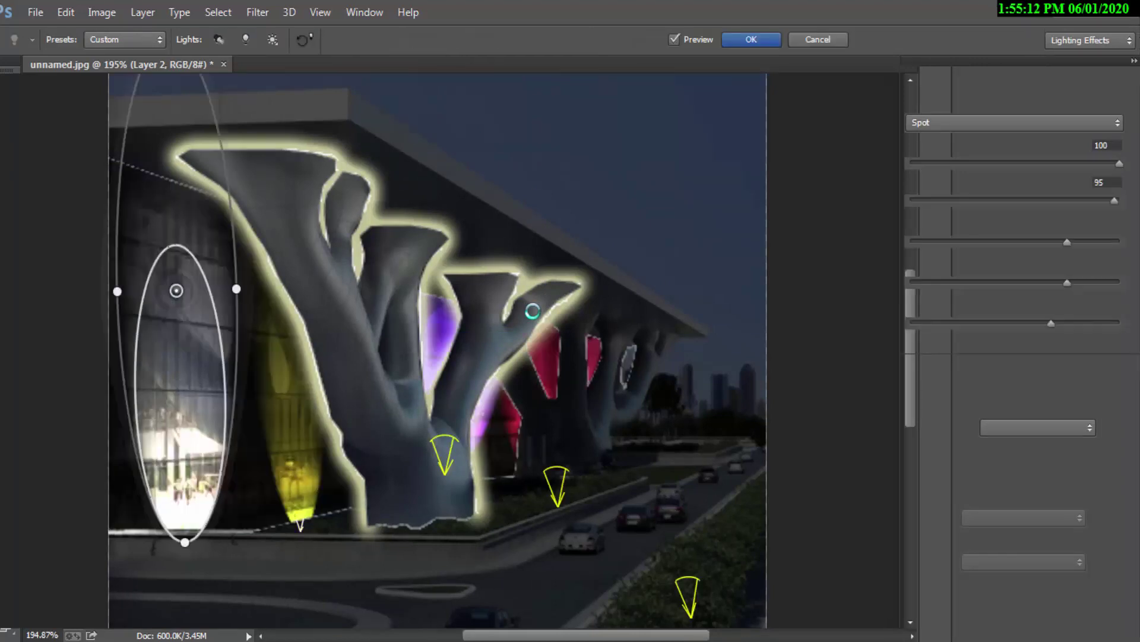
Widen the white spotlight and set gloss -14, metallic -31, exposure -32 with a smaller hotspot
scroll(533, 311, "down", 2)
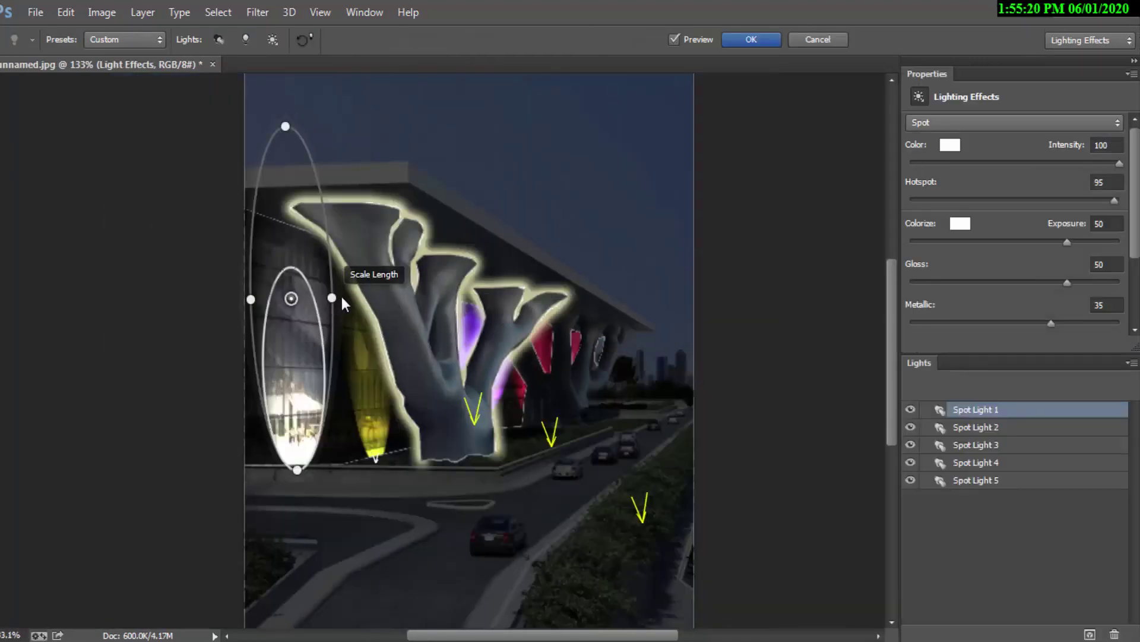
left_click_drag(330, 297, 370, 294)
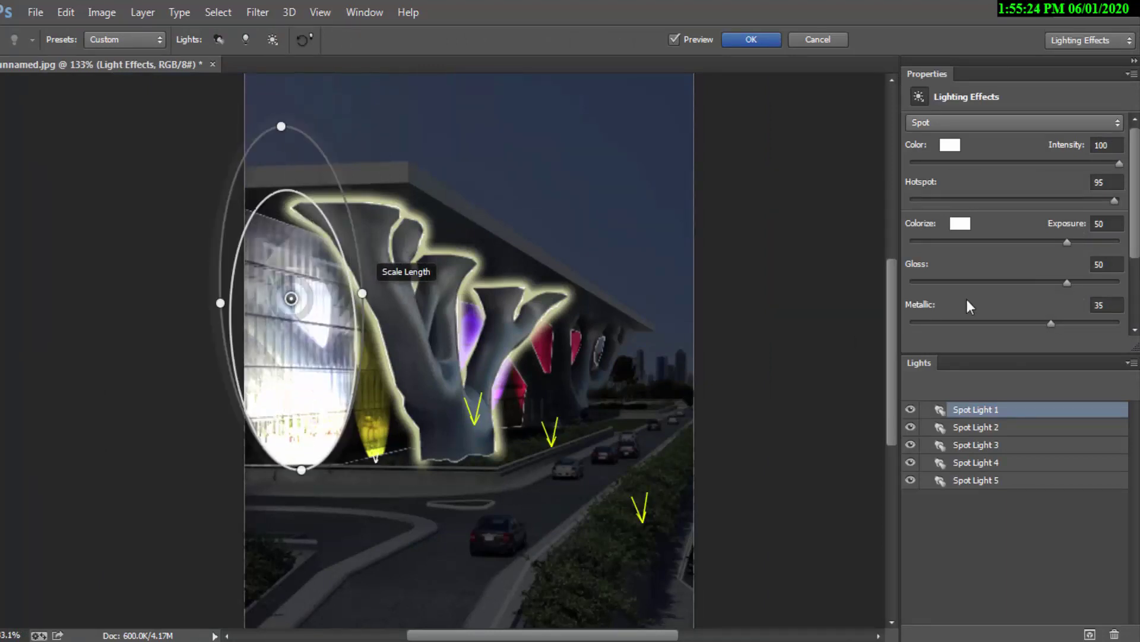
left_click_drag(1065, 284, 1051, 285)
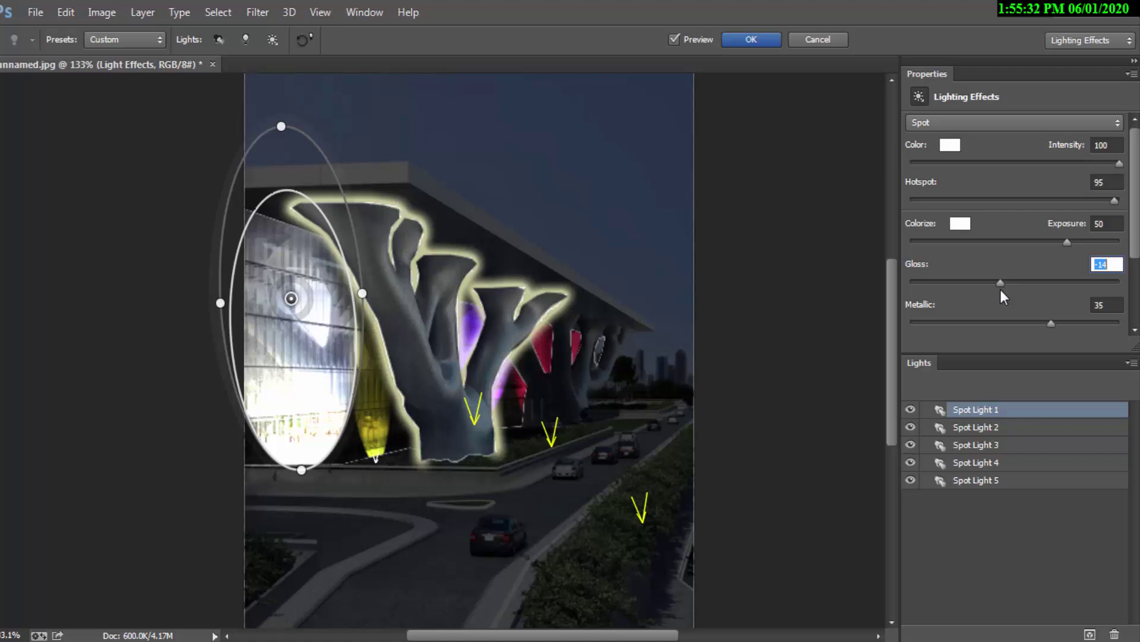
left_click_drag(1047, 324, 1010, 329)
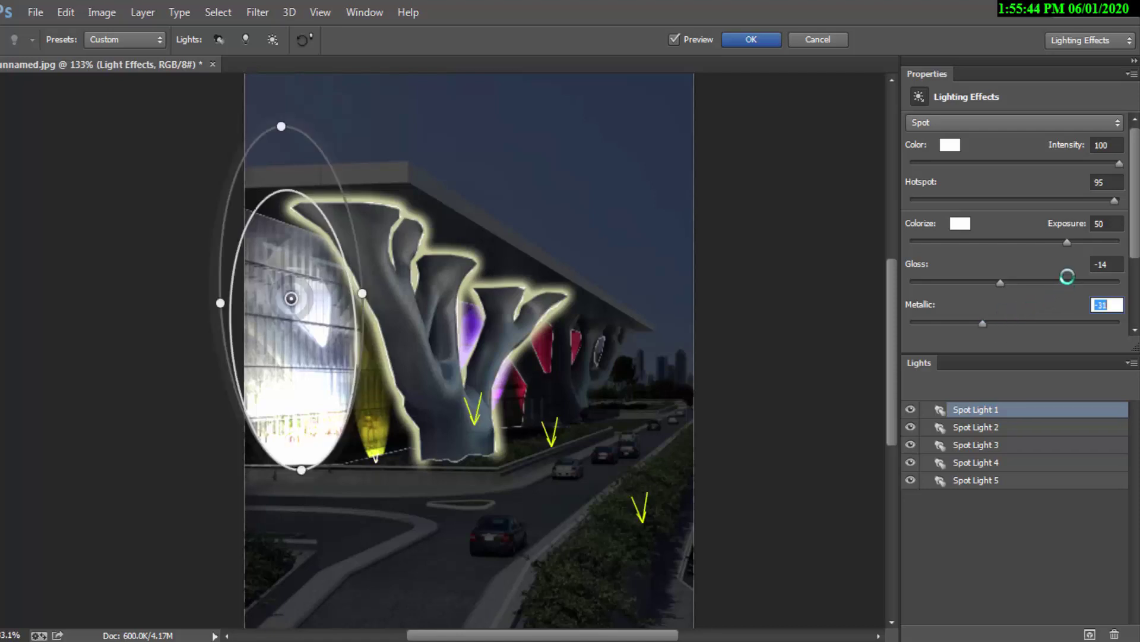
left_click_drag(1067, 244, 1018, 242)
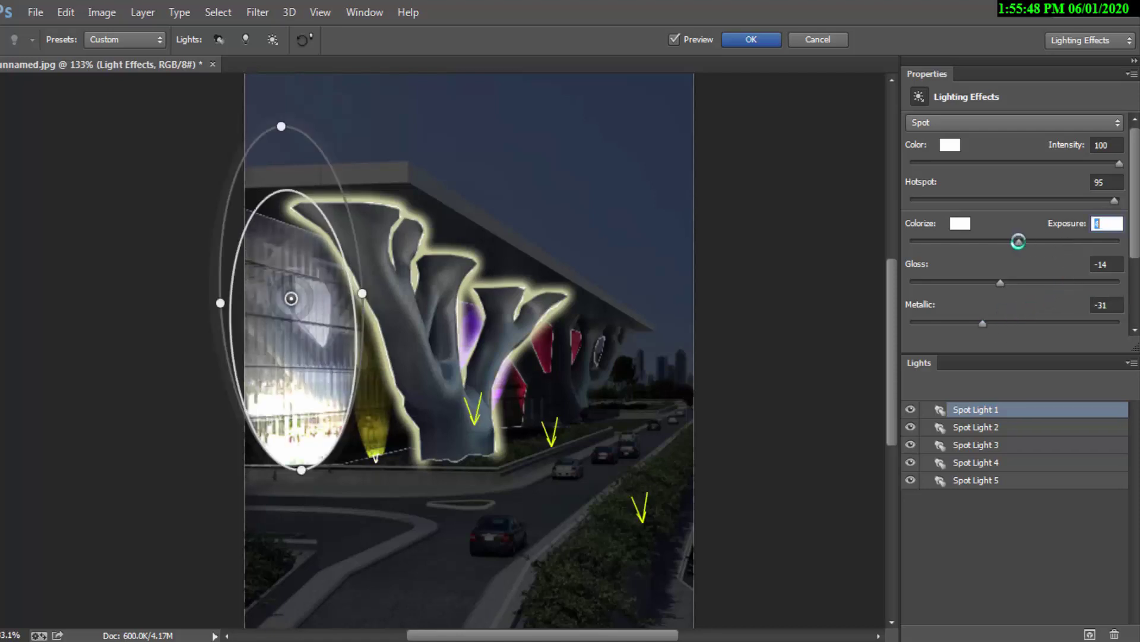
left_click_drag(1004, 242, 981, 241)
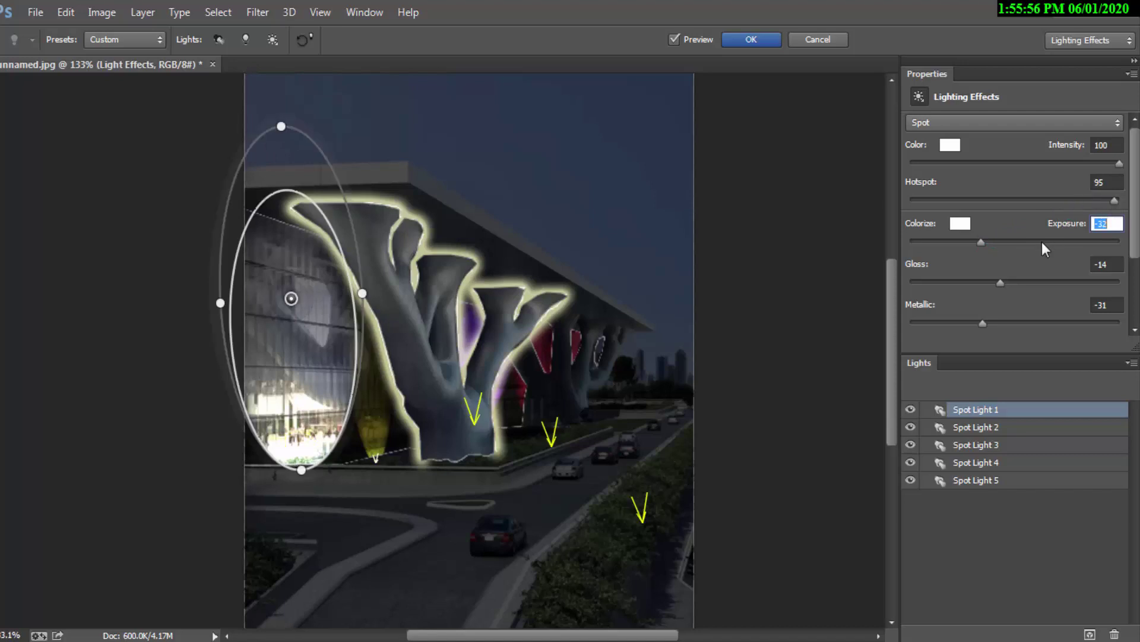
left_click_drag(1114, 201, 1073, 200)
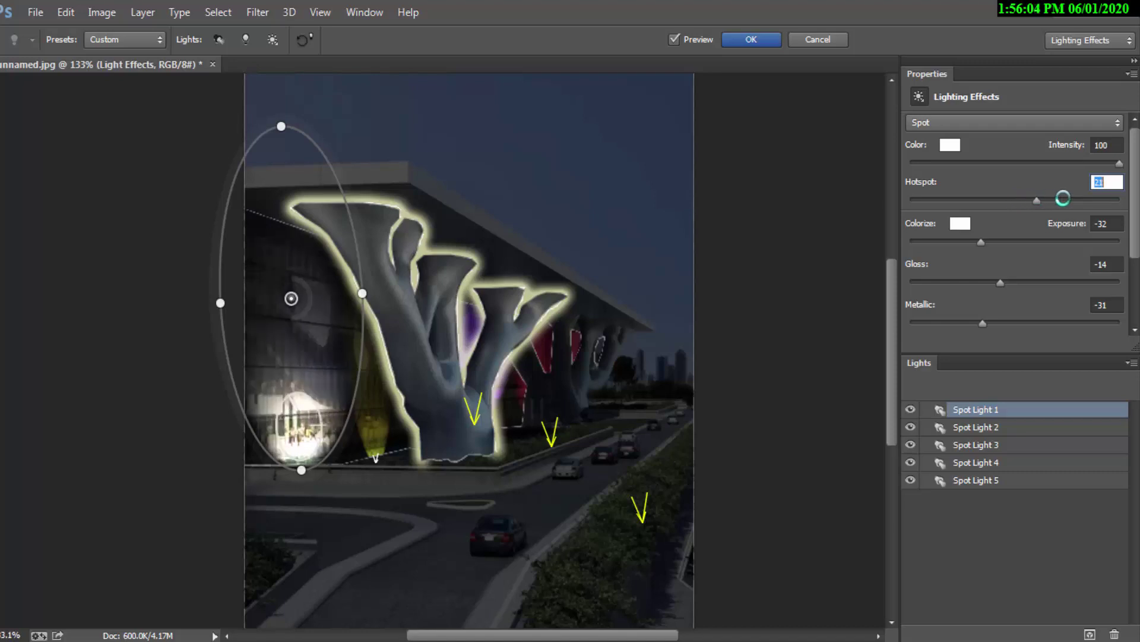
left_click_drag(1071, 199, 1078, 200)
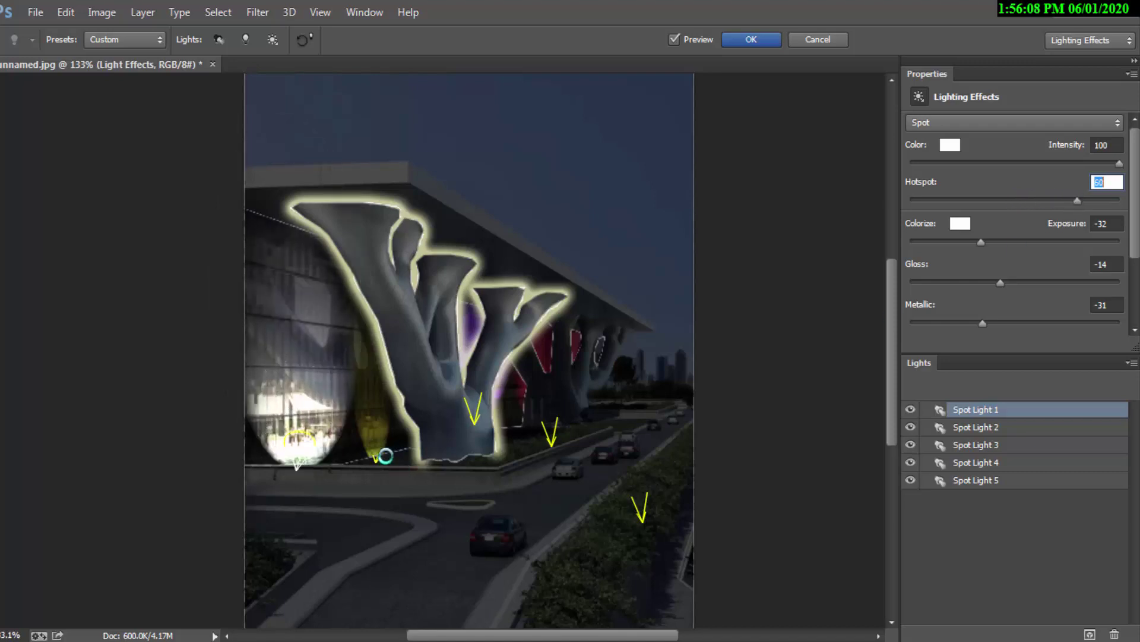
Stretch and narrow the yellow spotlight up the front column, then swing the fifth spotlight toward the left base
left_click(376, 457)
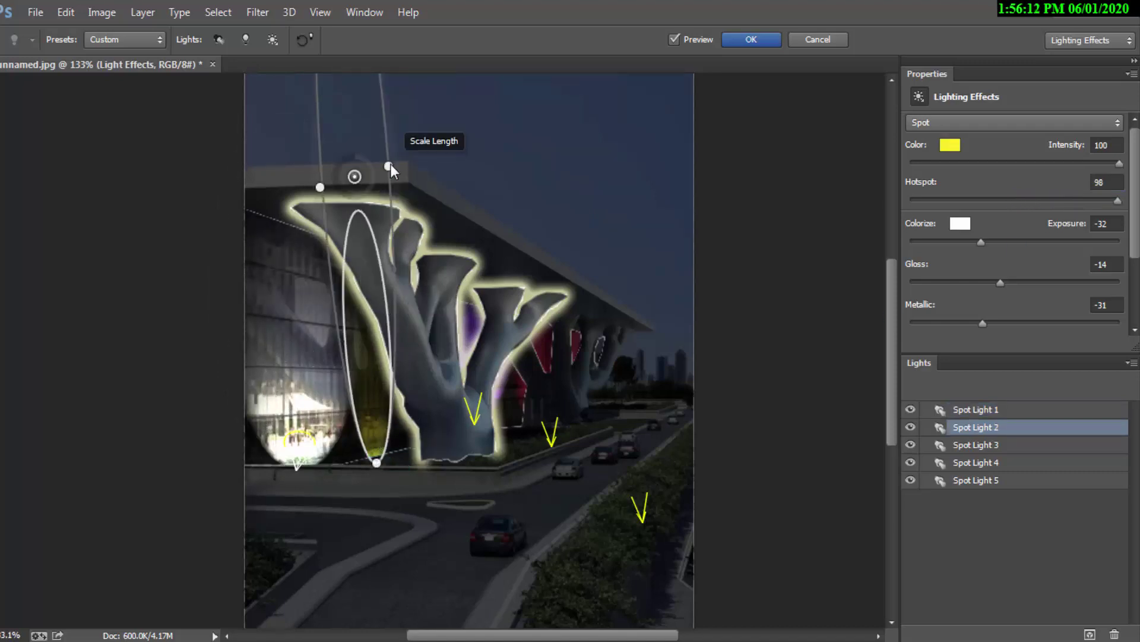
left_click_drag(391, 164, 408, 167)
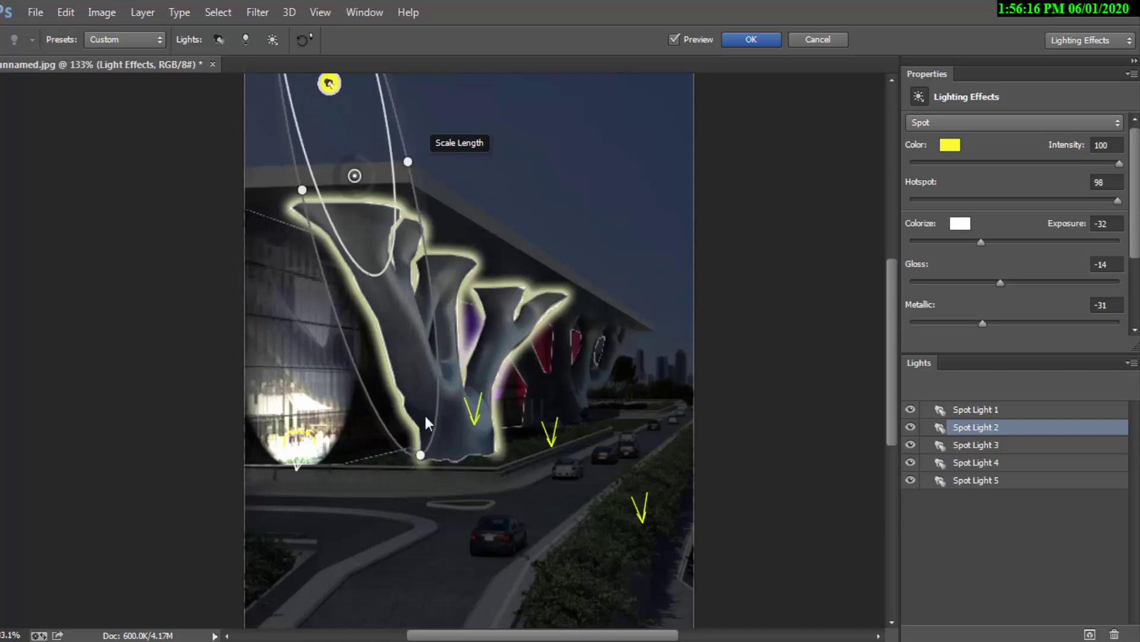
left_click_drag(422, 454, 376, 466)
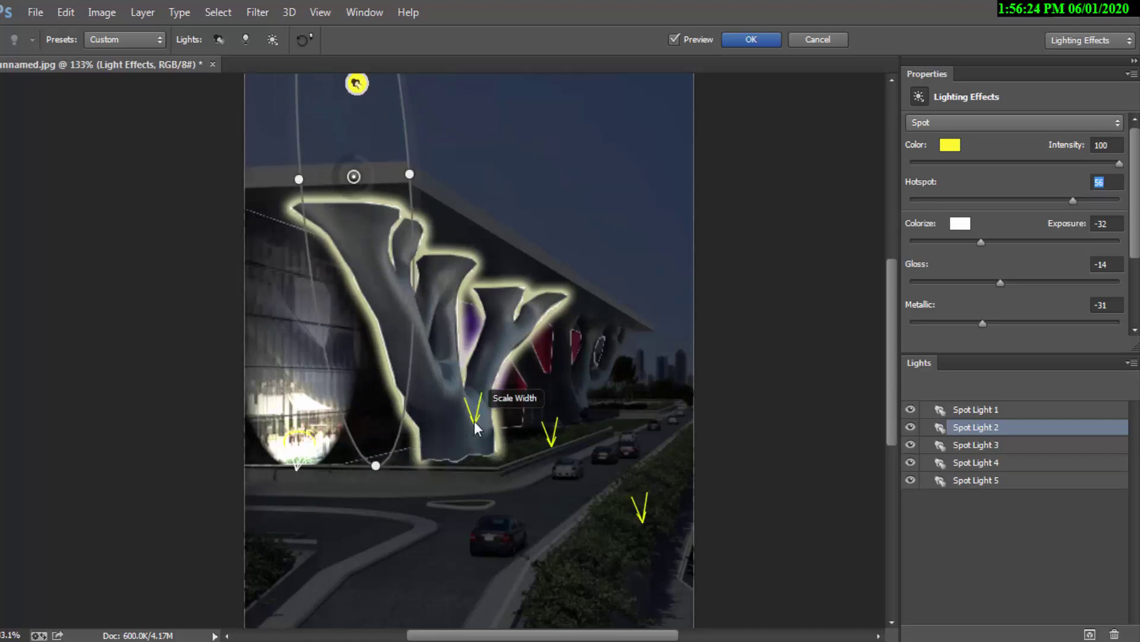
left_click(648, 508)
left_click(639, 530)
left_click_drag(640, 523, 340, 461)
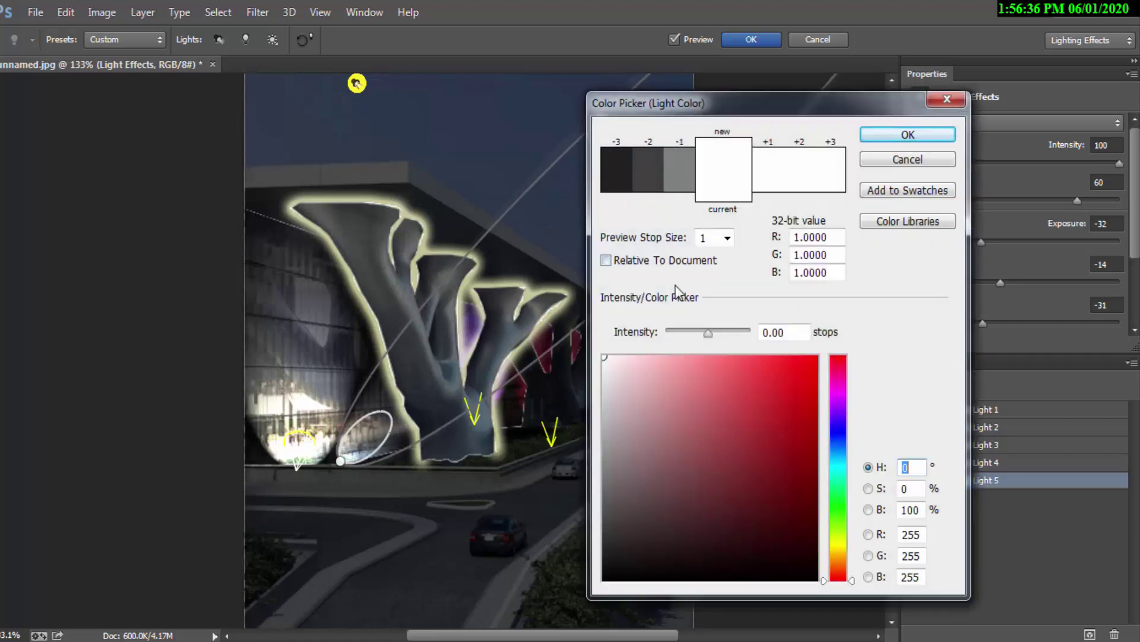
Make Spot Light 5 red and stretch it into a tall beam at the facade base beside the front column
left_click(745, 372)
left_click(907, 135)
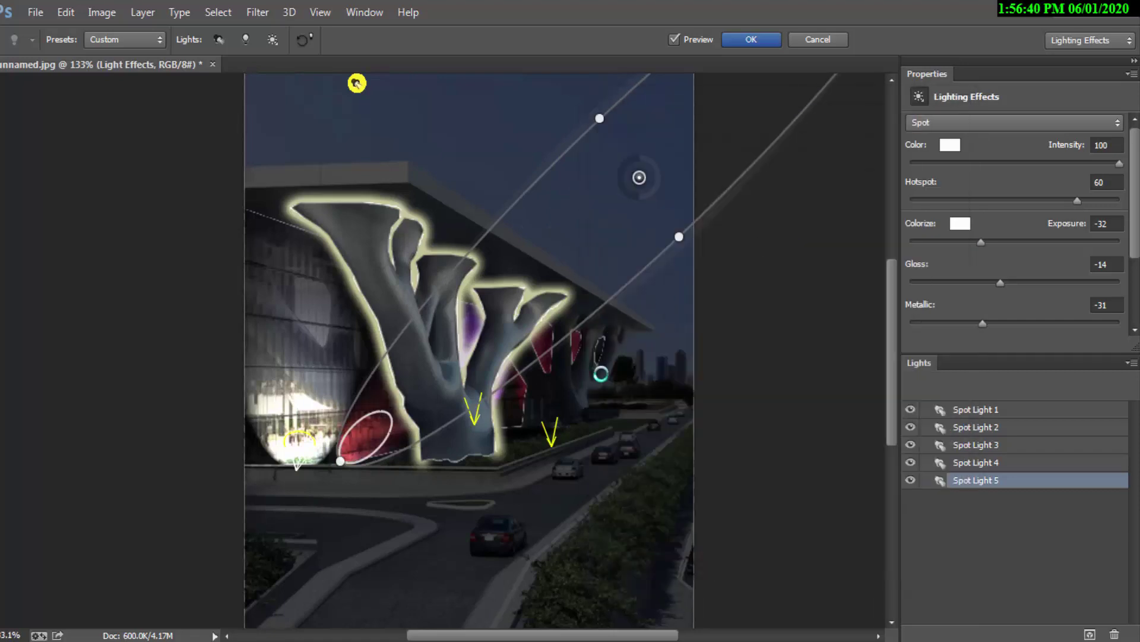
key("ctrl+minus")
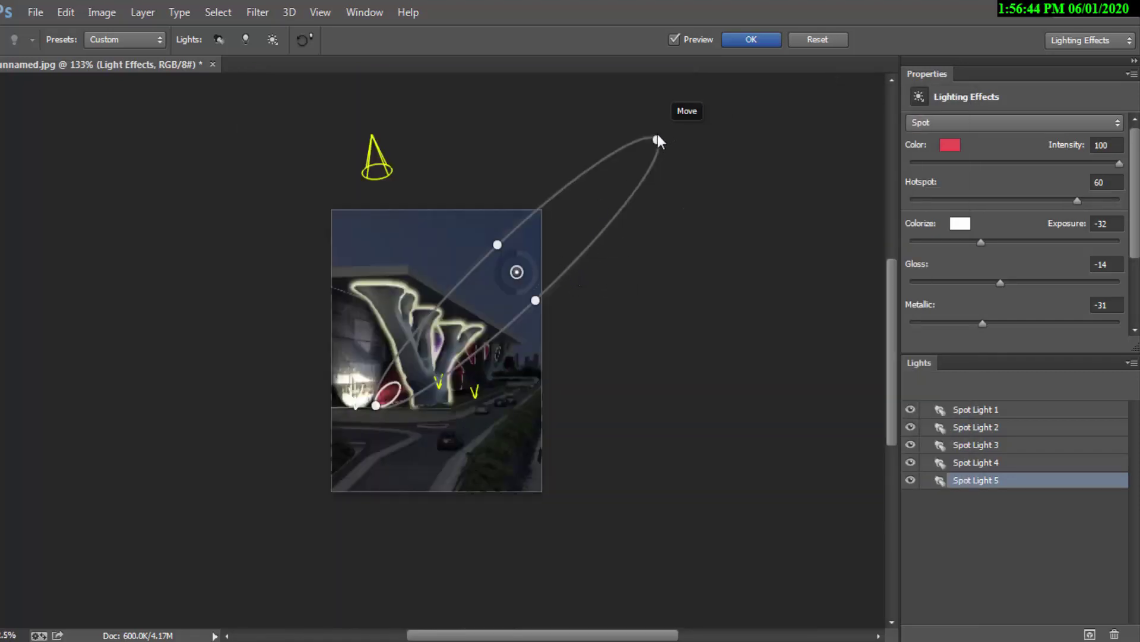
left_click_drag(657, 143, 540, 98)
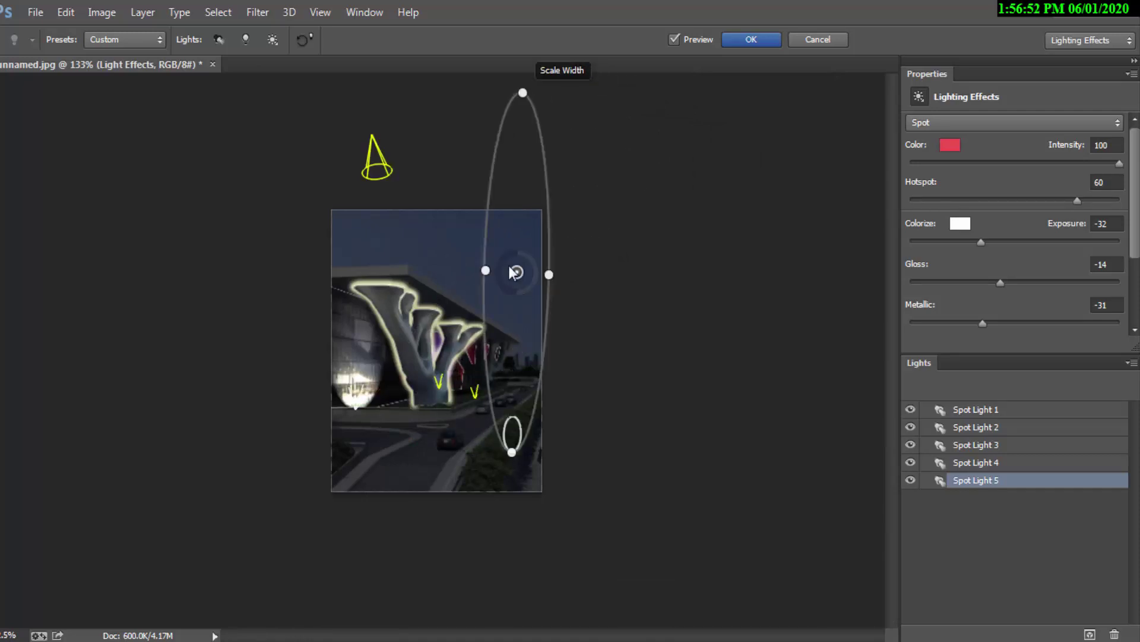
mouse_move(517, 273)
left_mouse_down()
mouse_move(392, 243)
mouse_move(392, 224)
left_mouse_up()
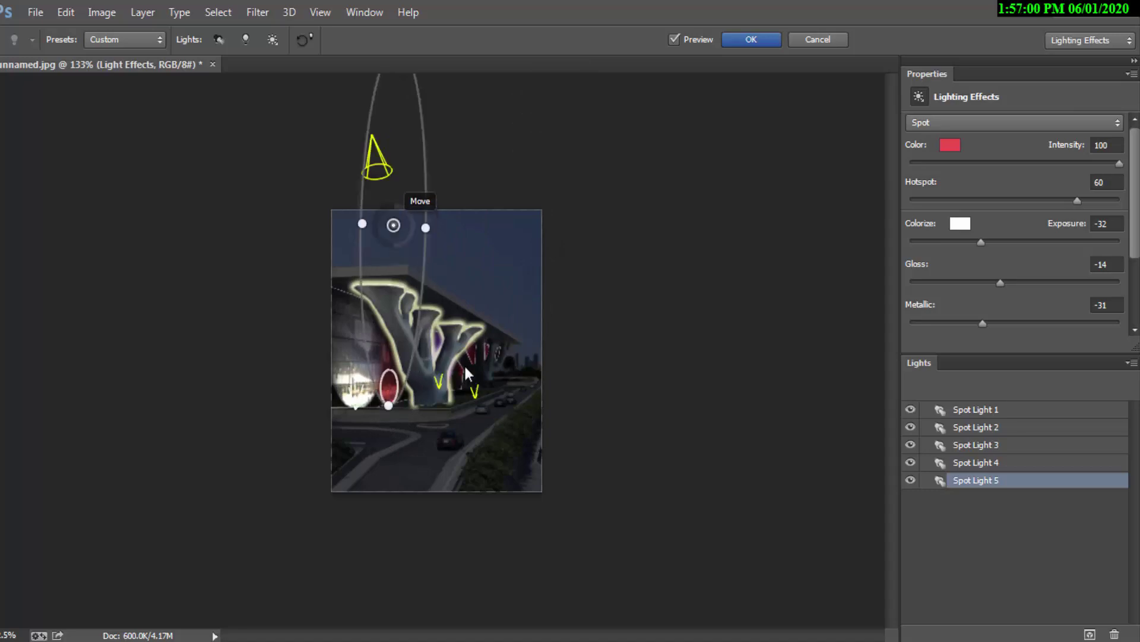
scroll(402, 400, "up", 5)
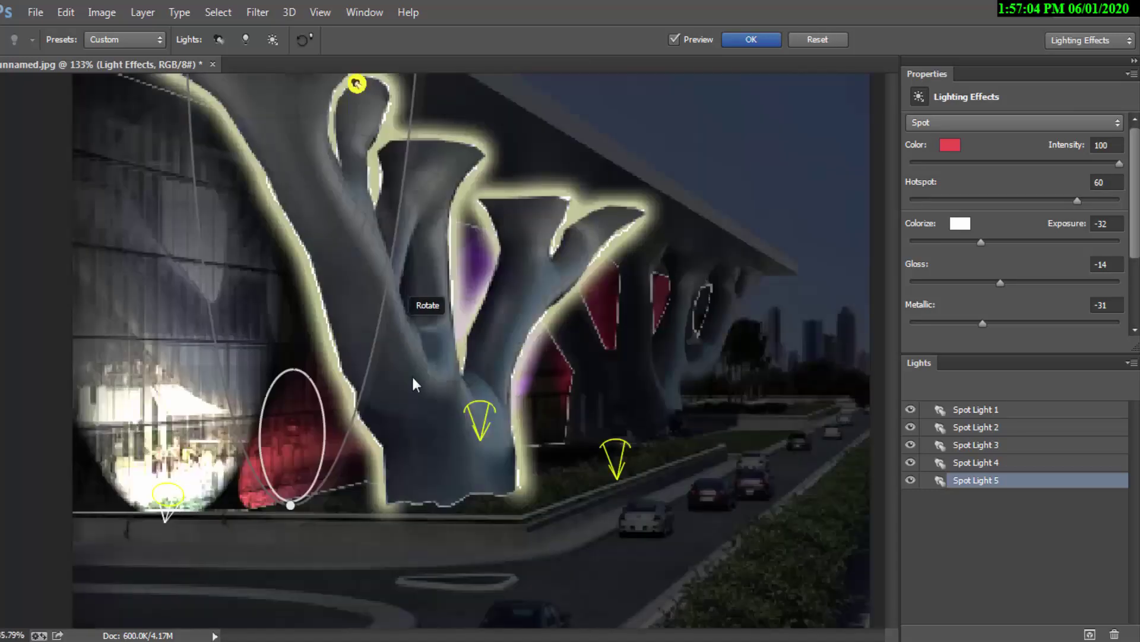
scroll(419, 388, "down", 2)
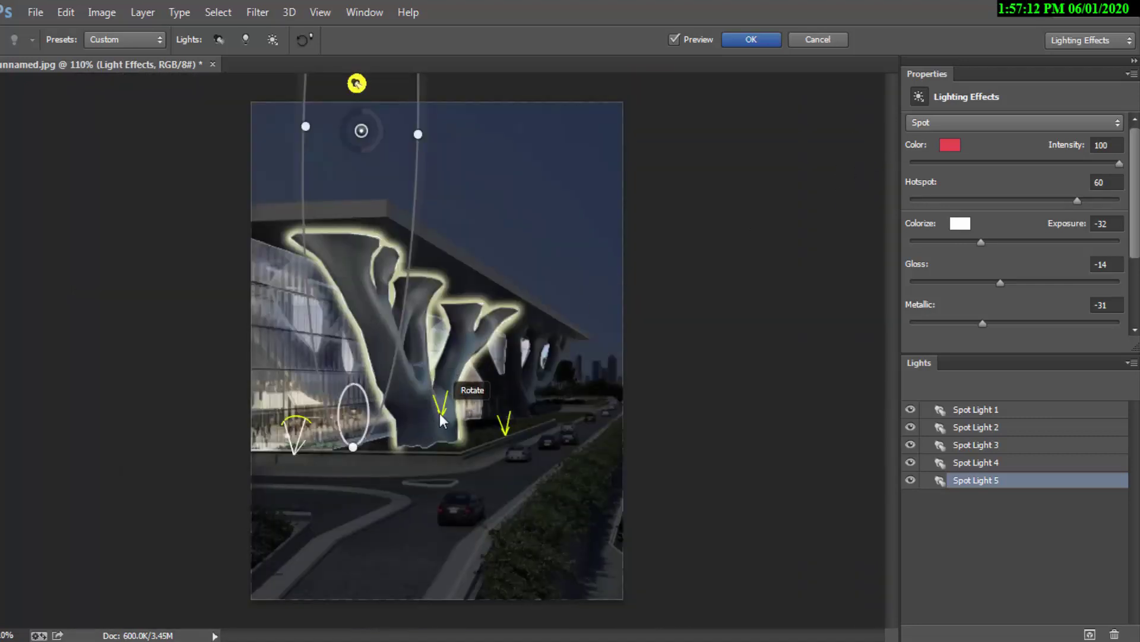
Move the purple spotlight beside the front column, make Spot Light 4 green, and apply Lighting Effects to Layer 2
left_click(440, 413)
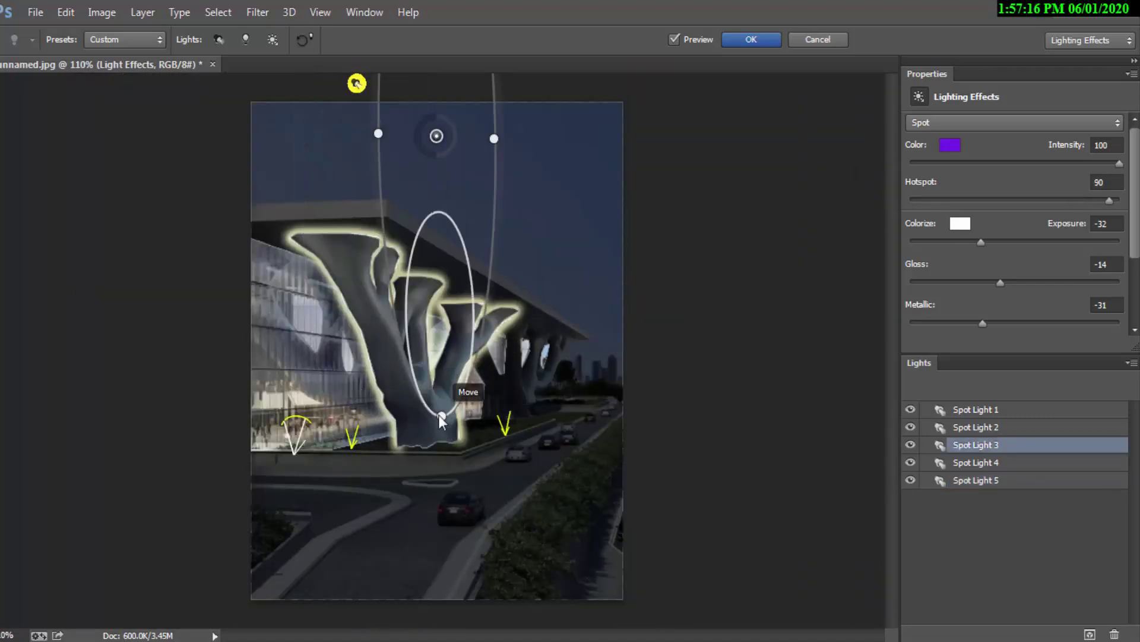
left_click_drag(431, 422, 521, 452)
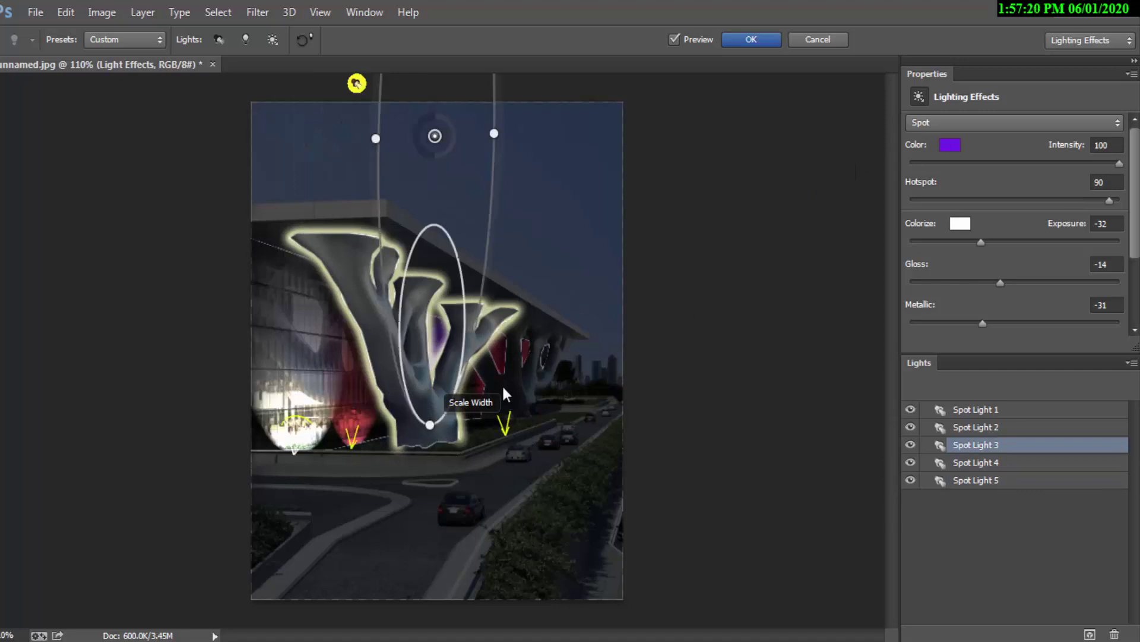
left_click(504, 433)
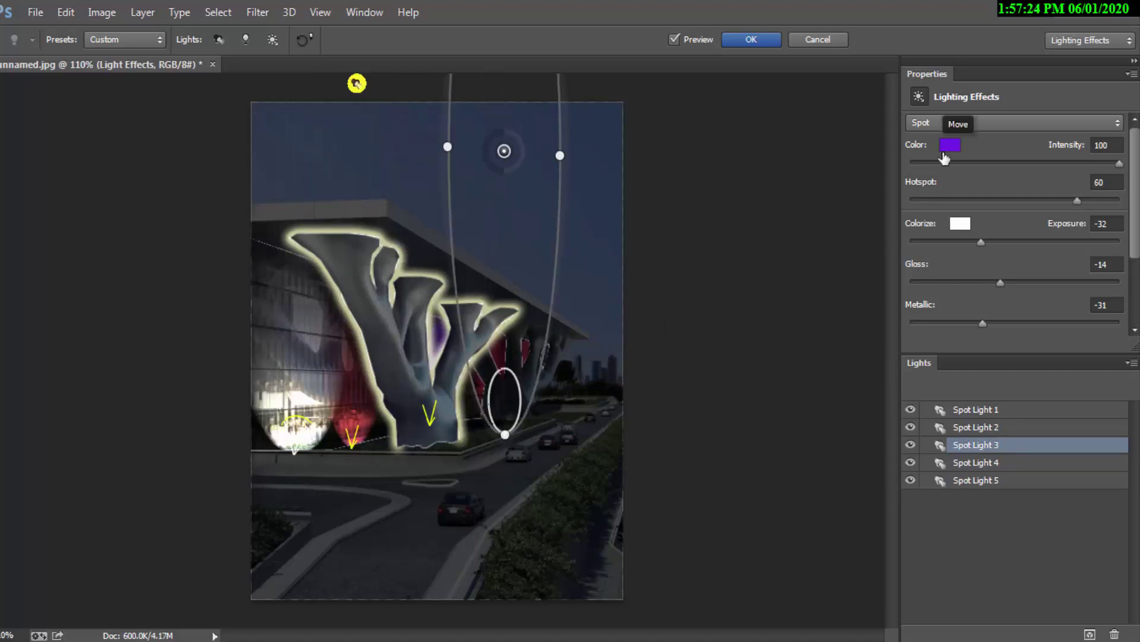
left_click(950, 145)
left_click(840, 426)
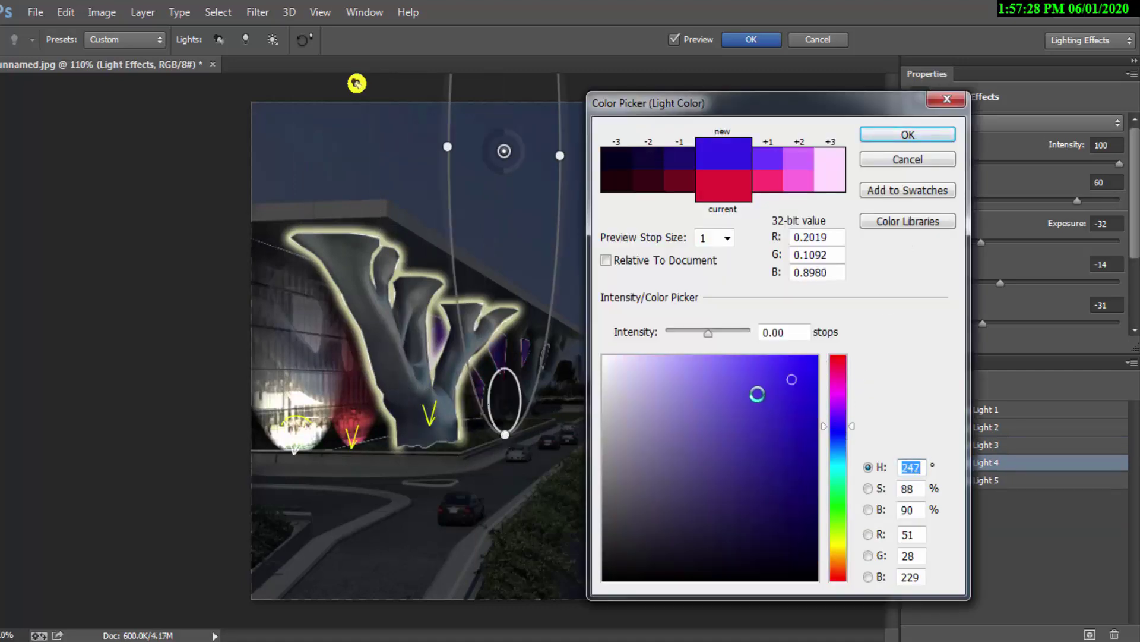
left_click(835, 461)
left_click(840, 513)
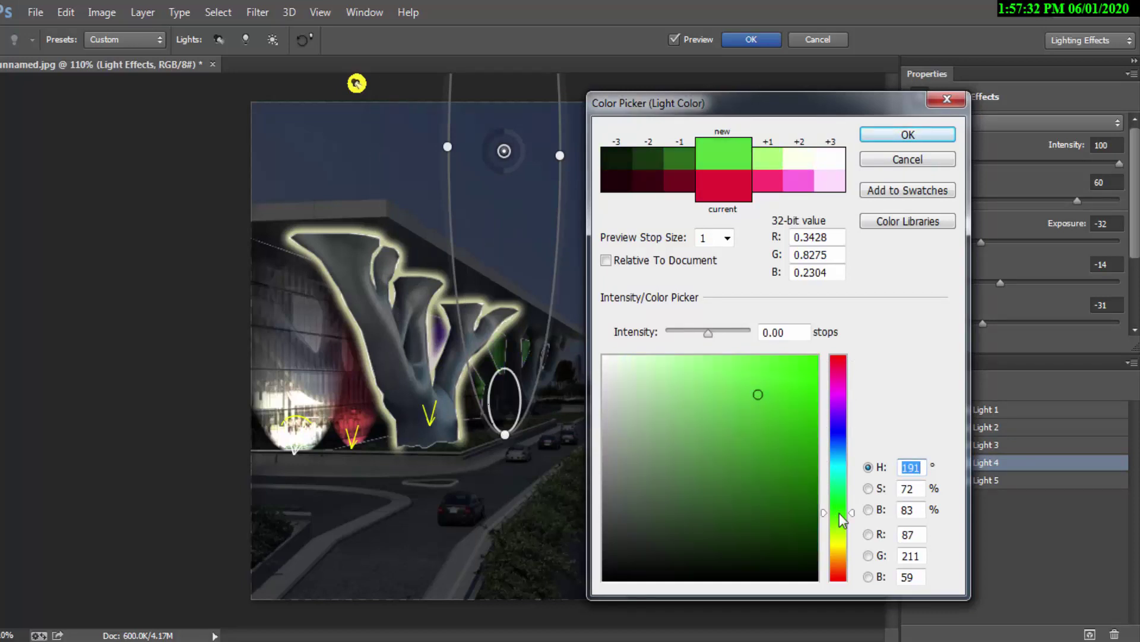
left_click(908, 135)
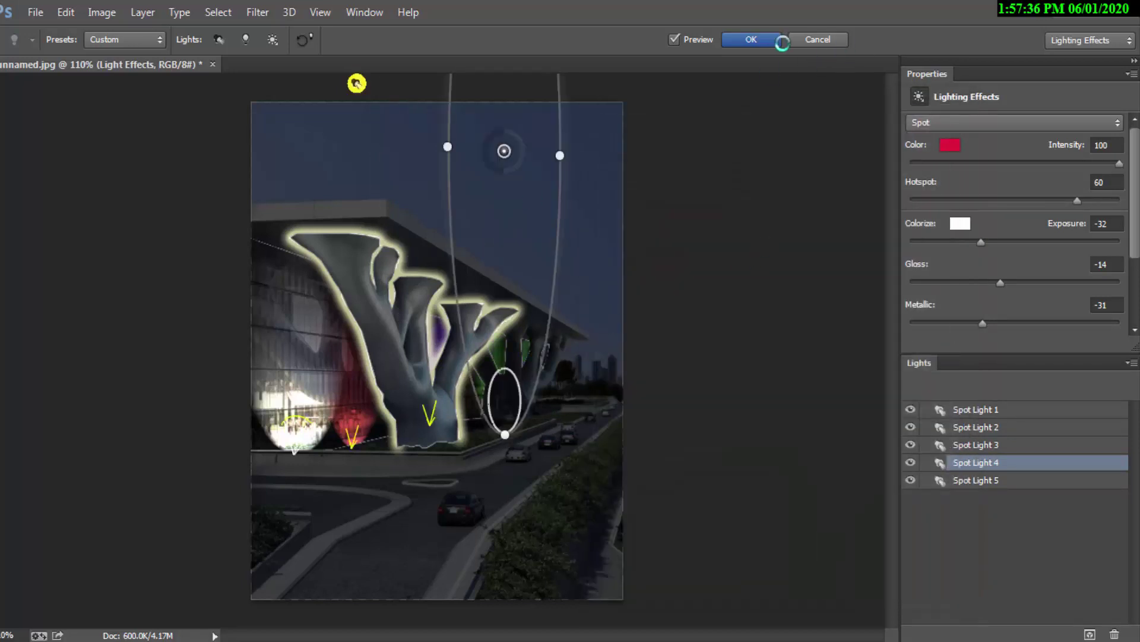
left_click(752, 40)
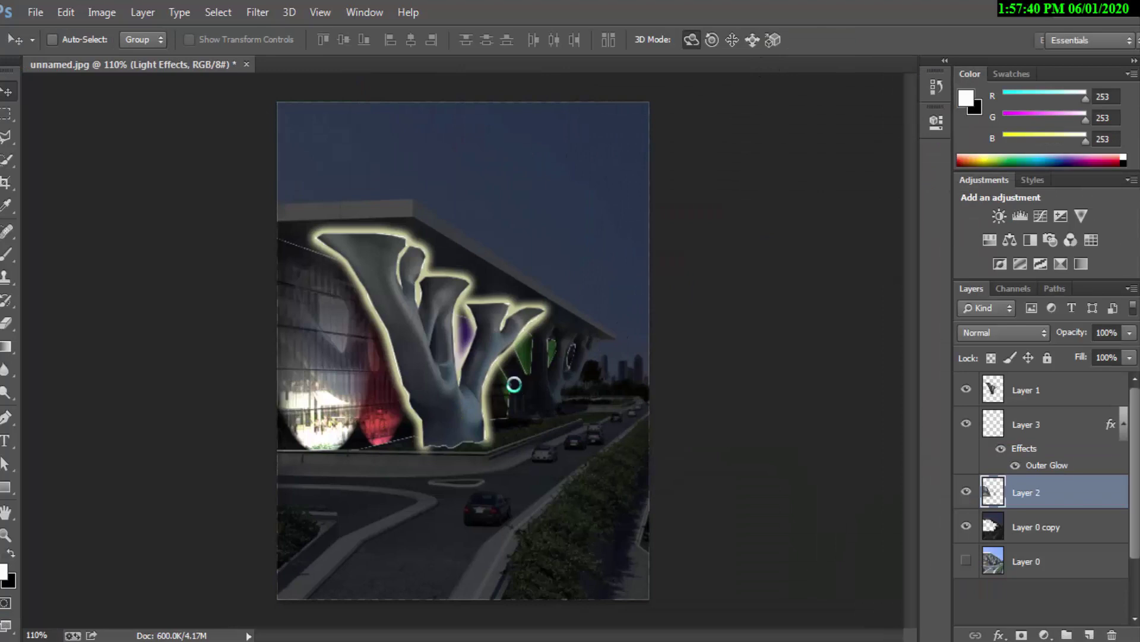